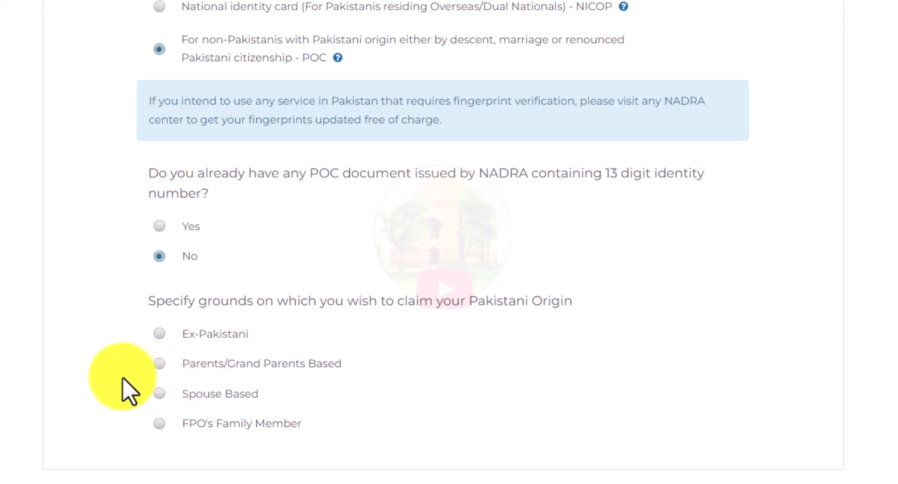
Step: Choose Spouse Based as the Pakistani-origin grounds and start a new POC application
left_click(157, 395)
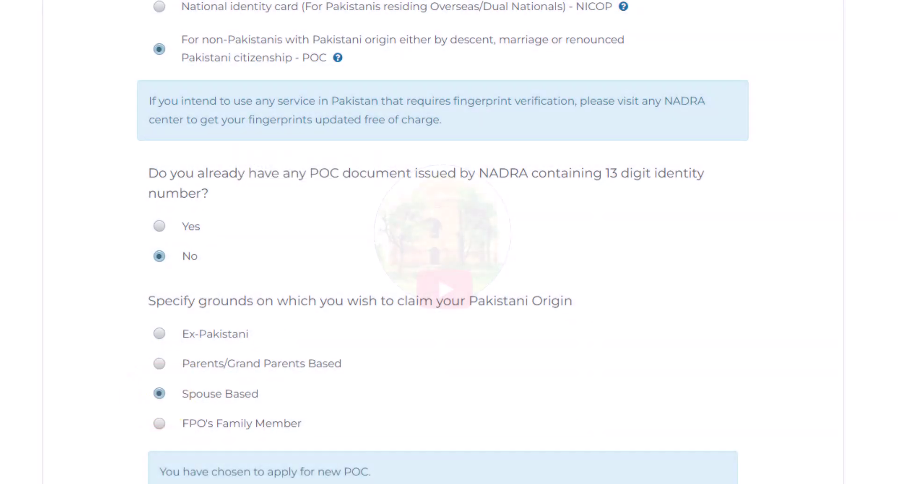
scroll(442, 242, "down", 3)
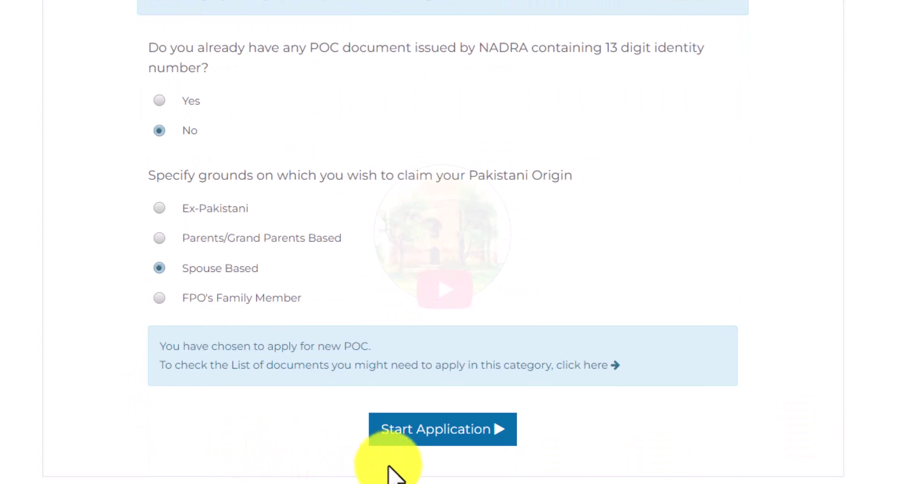
left_click(421, 439)
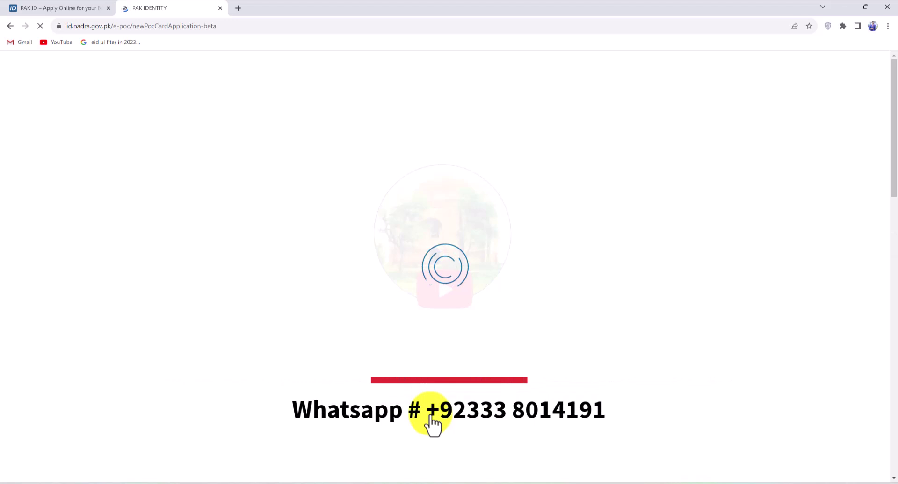
Step: Scroll through the New POC Application form to review its Executive priority, origin, birth date and photo sections
scroll(432, 425, "down", 6)
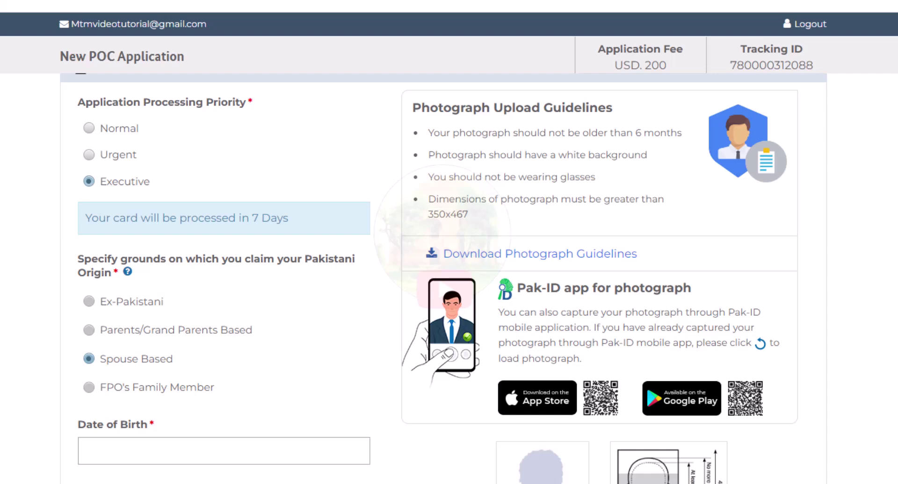
scroll(449, 280, "down", 2)
scroll(449, 280, "up", 1)
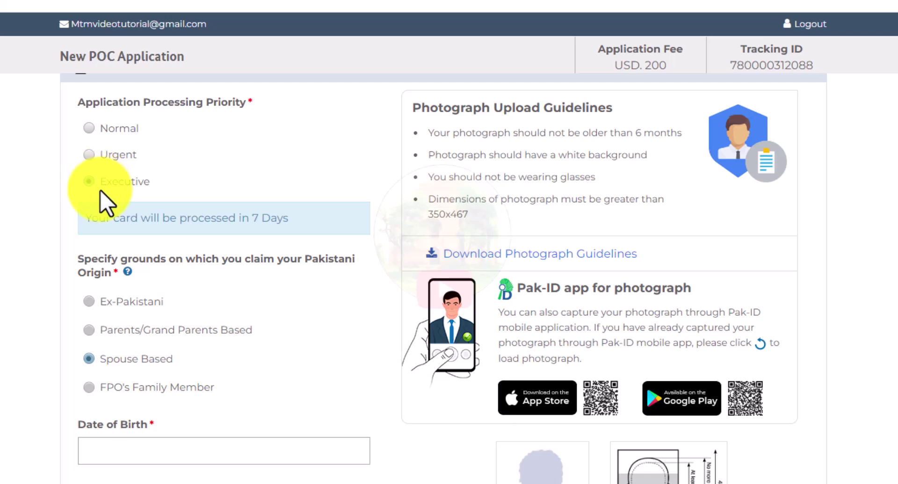
left_click(119, 453)
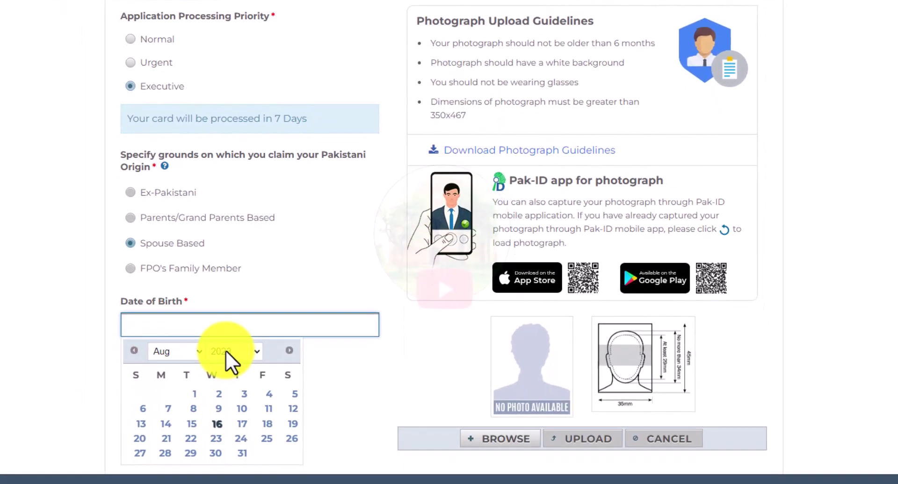
left_click(225, 351)
scroll(215, 250, "up", 10)
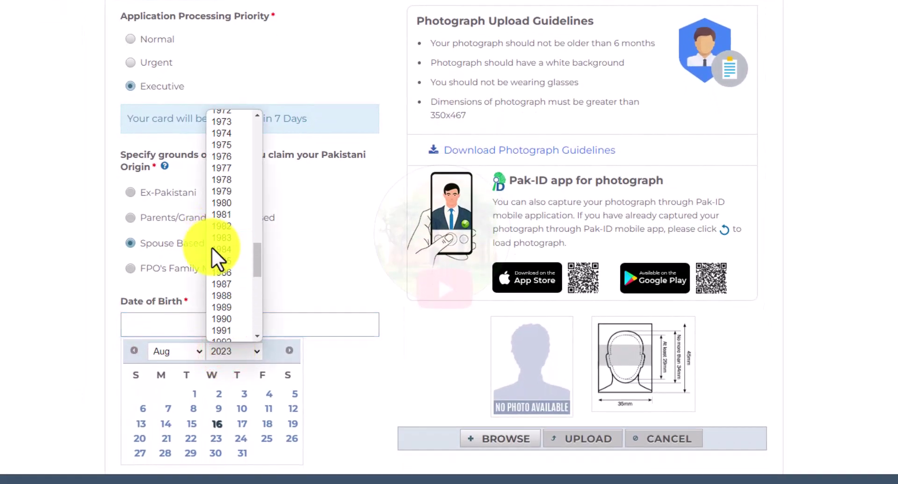
left_click(226, 134)
left_click(167, 357)
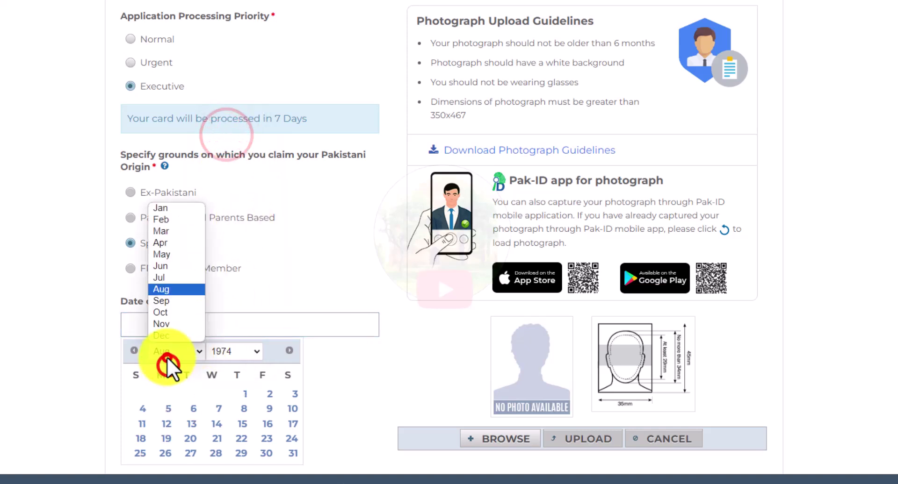
left_click(164, 255)
left_click(195, 406)
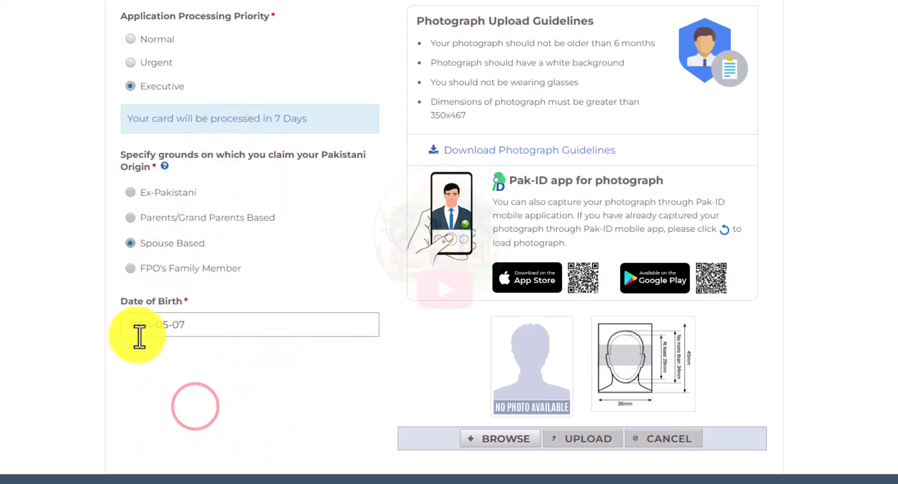
Step: Upload the applicant's photograph and check that it meets the specification
left_click(492, 439)
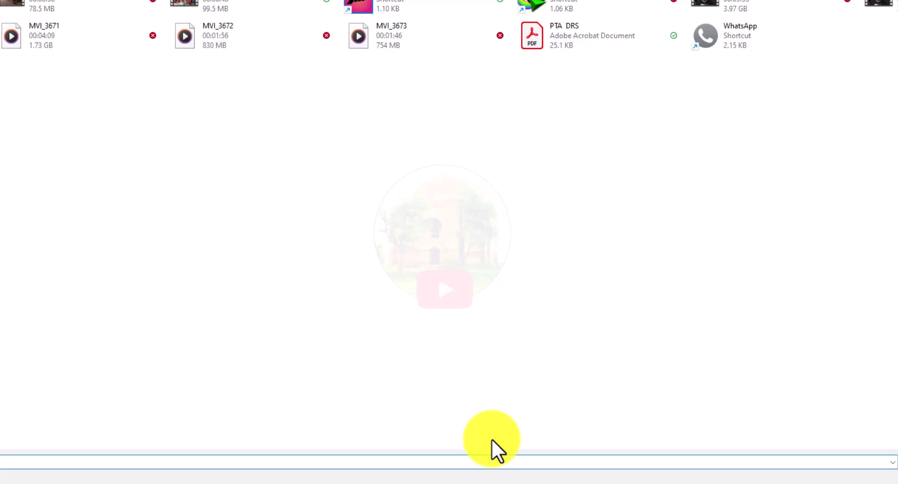
key("Escape")
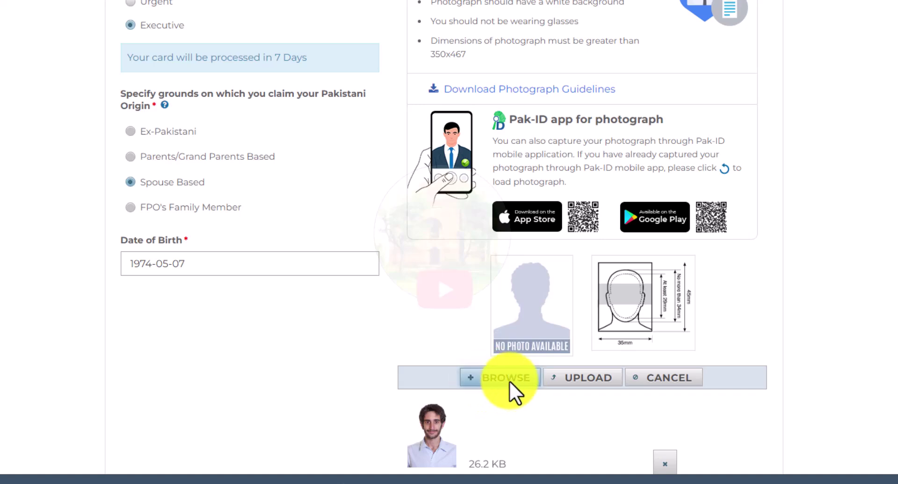
left_click(584, 382)
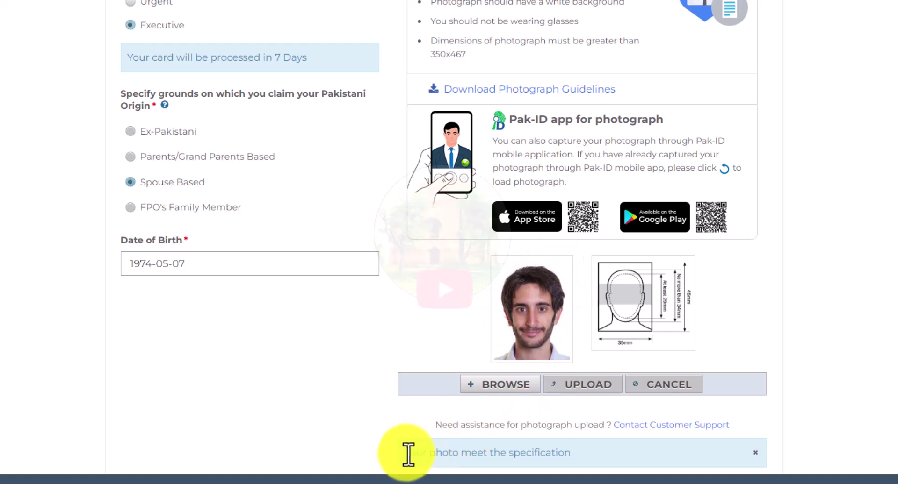
left_click_drag(406, 453, 574, 456)
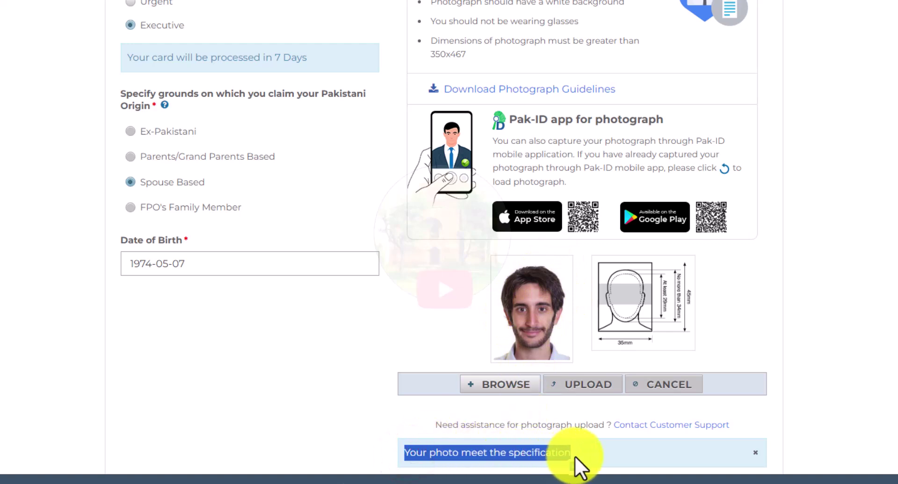
scroll(574, 456, "down", 2)
left_click(891, 269)
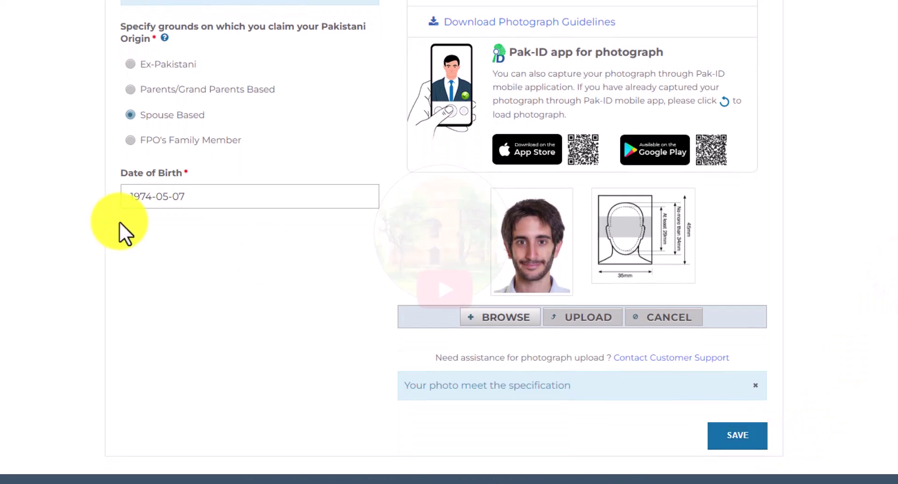
Step: Save the date of birth and photo, then enter the applicant's given name and surname
left_click(739, 439)
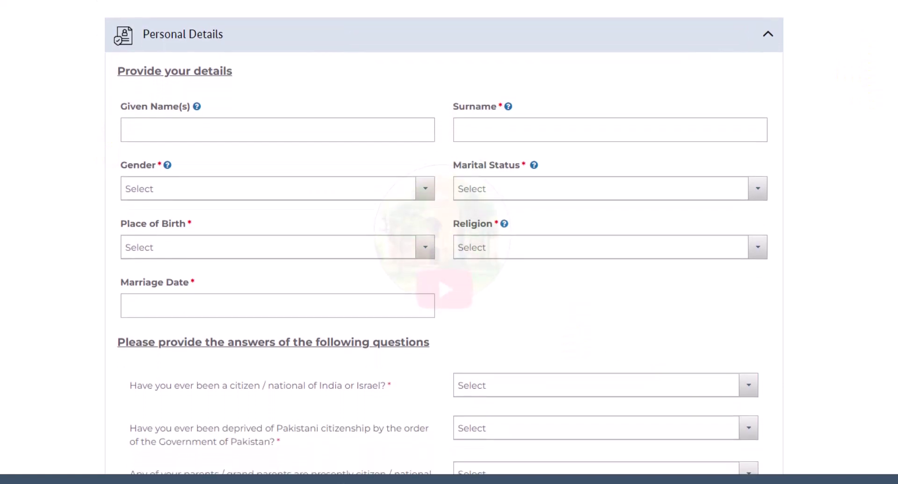
left_click(134, 124)
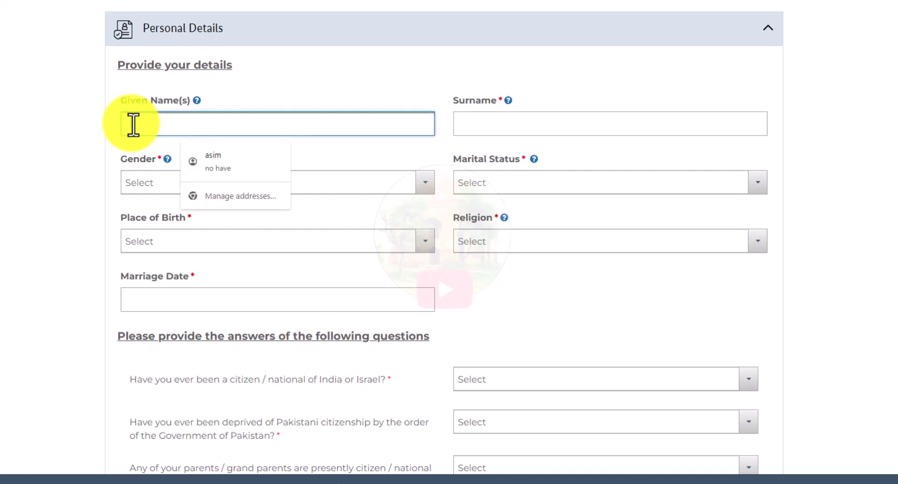
key("Tab")
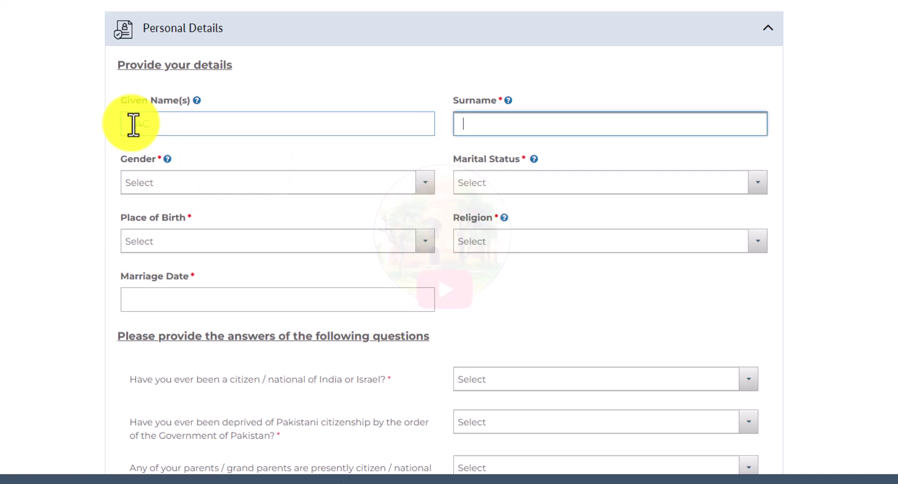
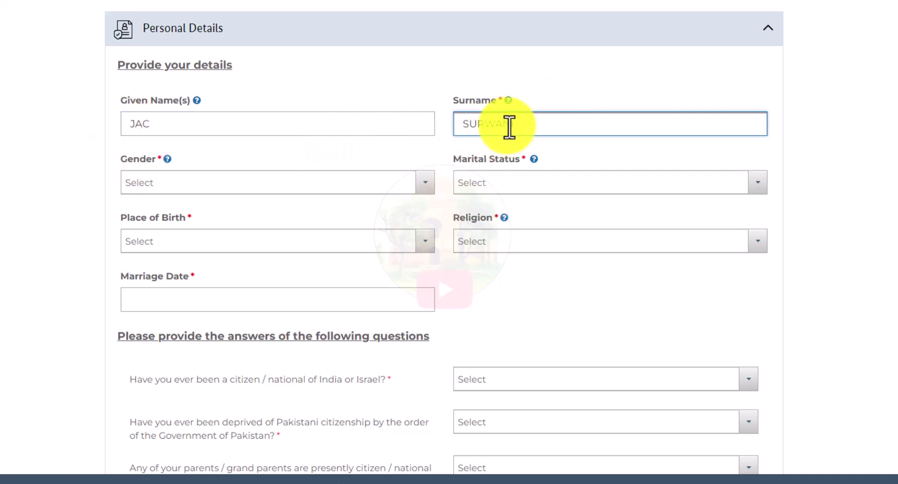
left_click(7, 154)
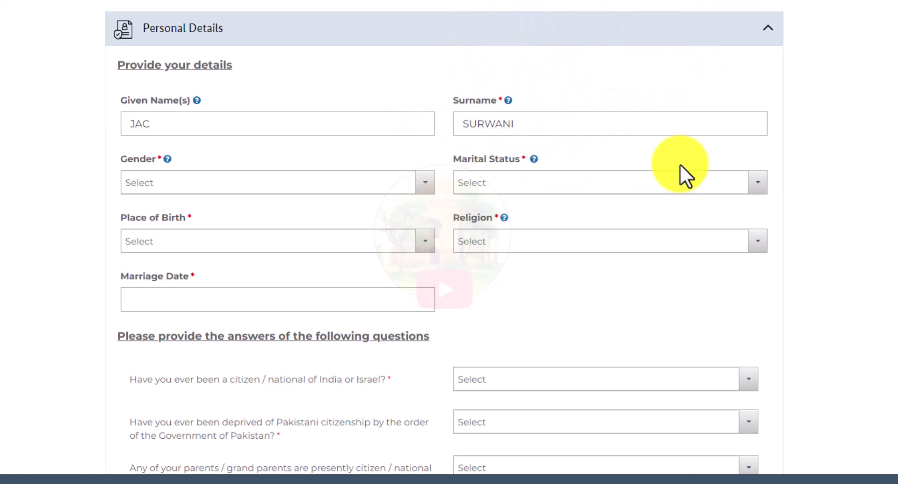
Step: Set gender to Male and marital status to Married
left_click(164, 181)
left_click(166, 226)
left_click(478, 180)
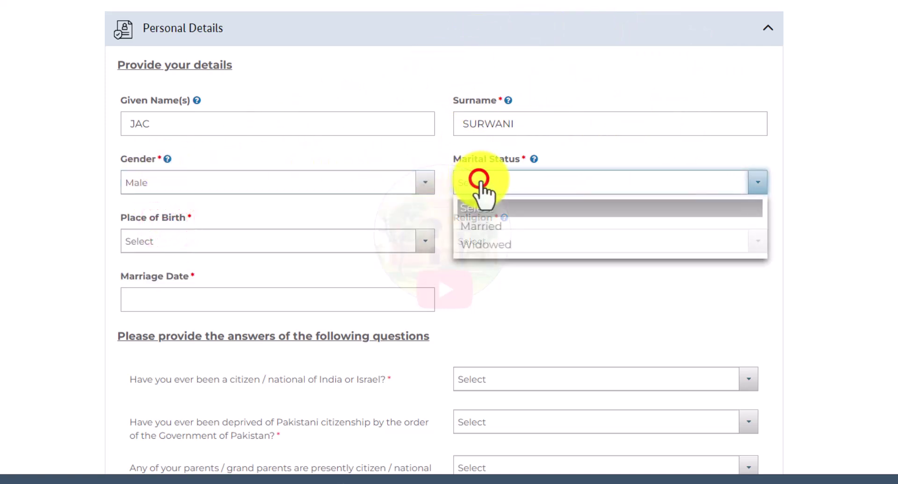
left_click(488, 227)
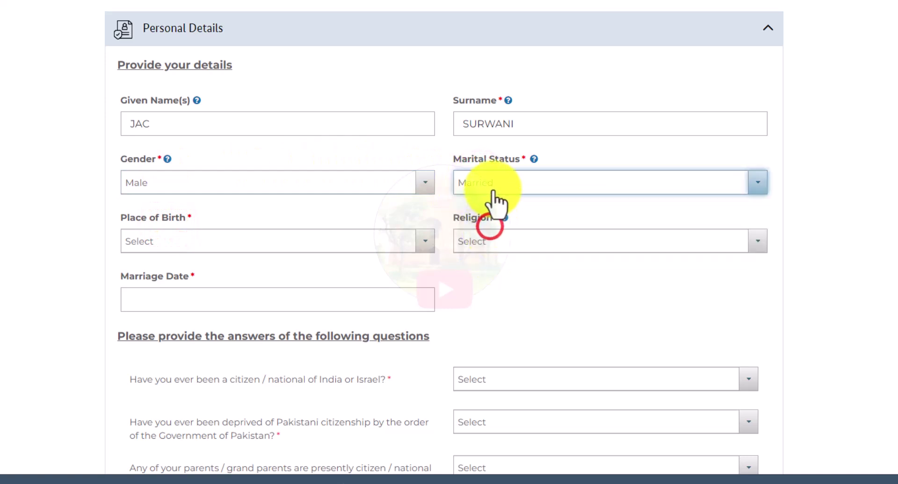
Step: Set place of birth to Albania and religion to Islam
left_click(160, 247)
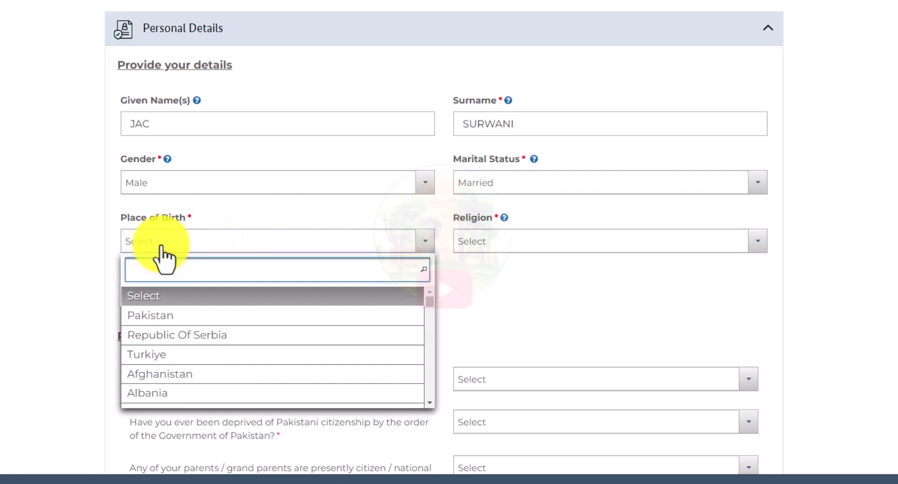
type("ALB")
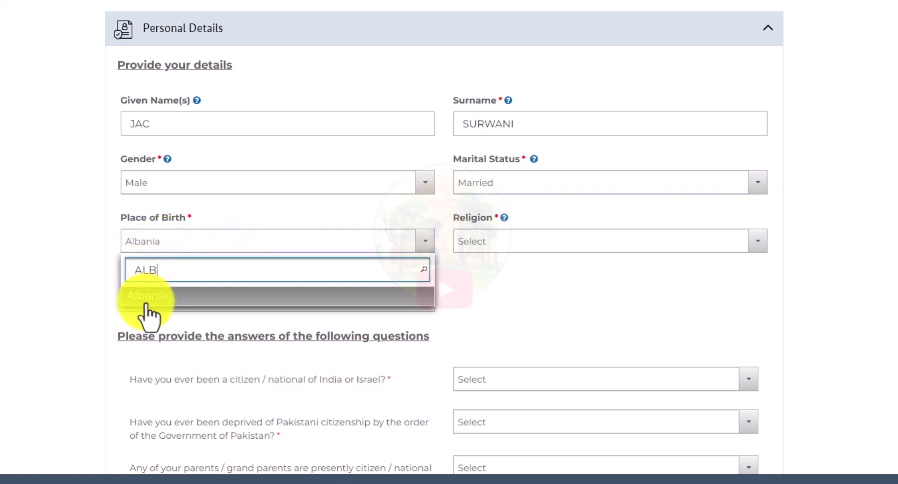
left_click(144, 297)
left_click(494, 247)
scroll(531, 304, "down", 3)
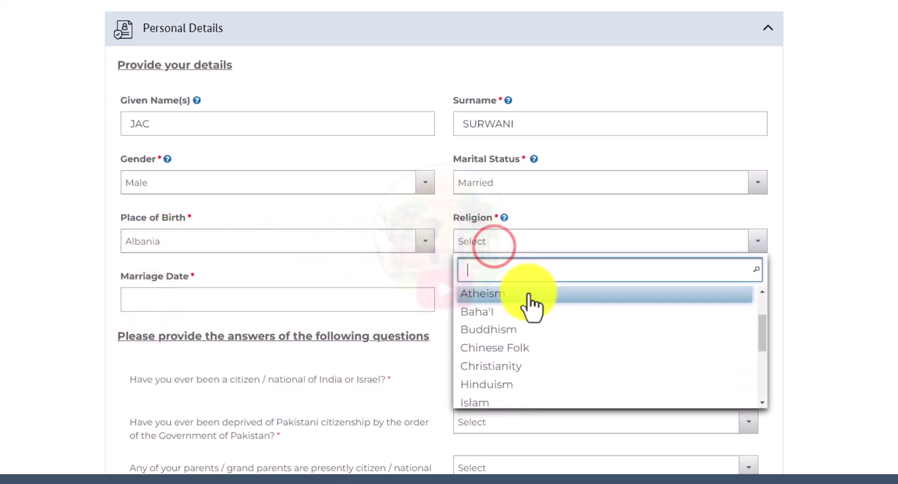
scroll(536, 313, "down", 3)
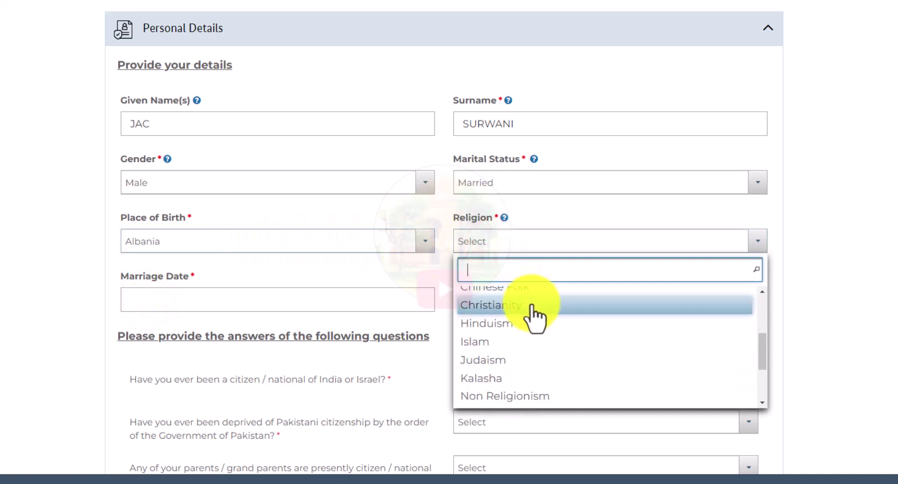
left_click(494, 344)
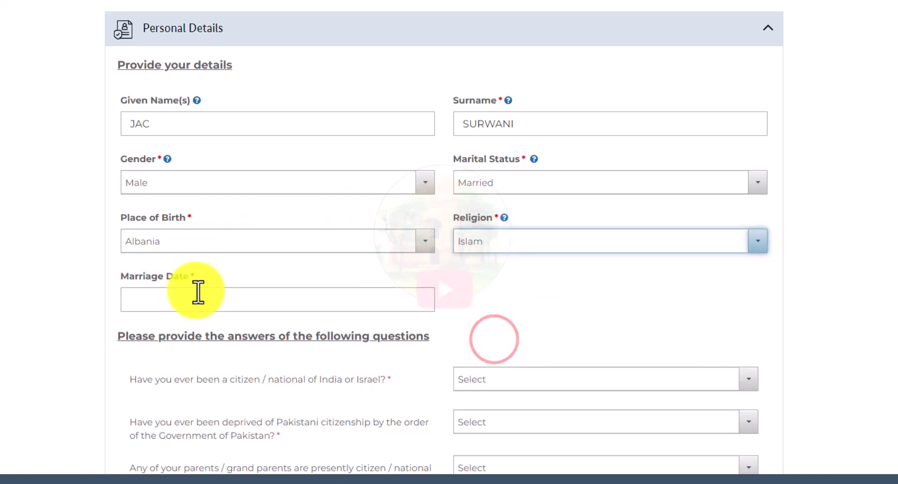
Step: Set the marriage date to 7 March 2019 in the calendar
left_click(148, 308)
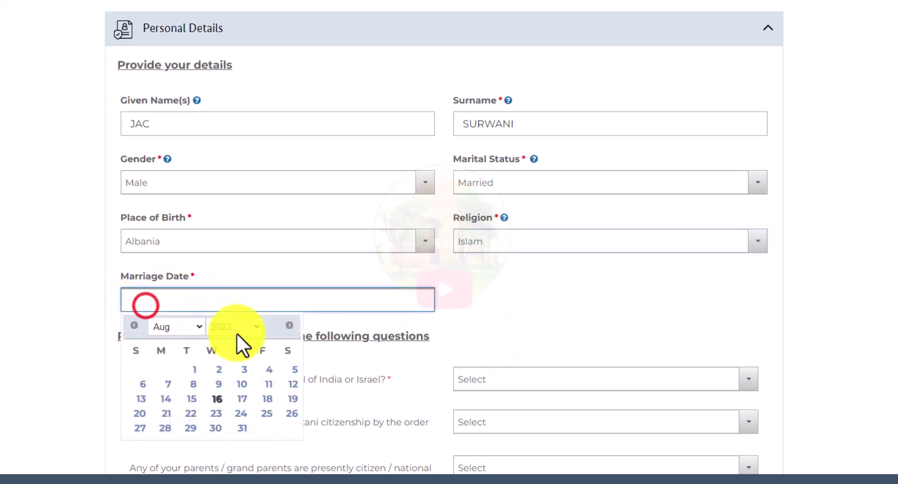
left_click(234, 328)
scroll(236, 253, "up", 7)
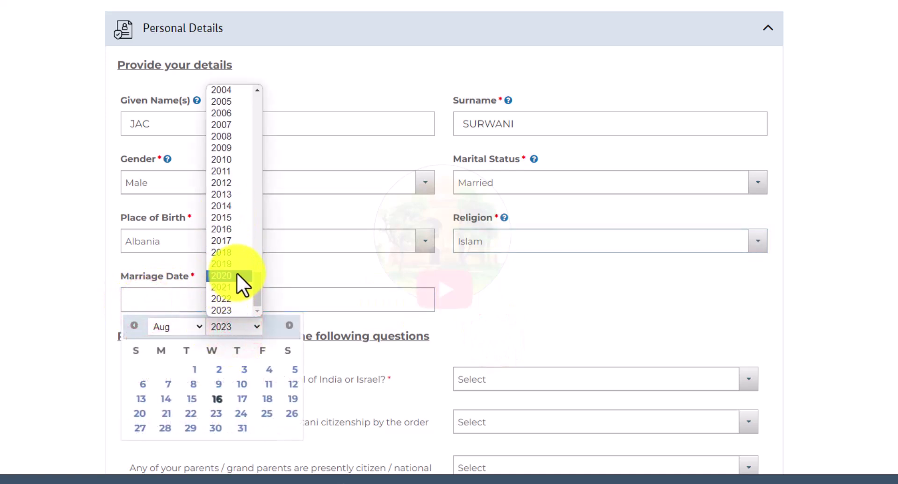
left_click(234, 264)
left_click(193, 327)
left_click(173, 363)
left_click(246, 384)
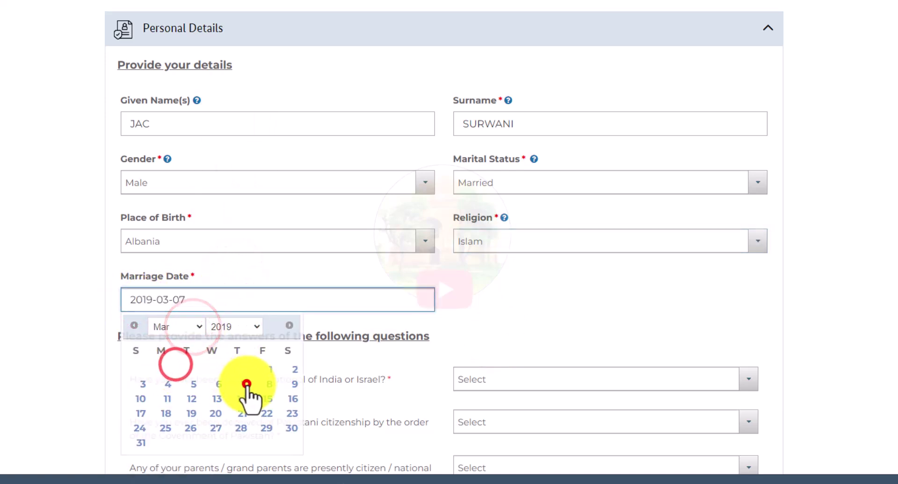
scroll(246, 380, "down", 3)
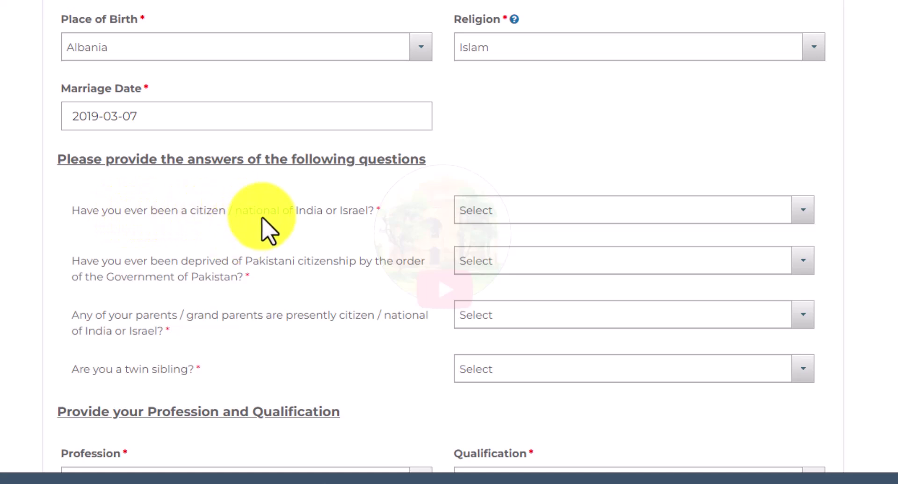
Step: Answer No to the India/Israel, deprived-citizenship, parents/grandparents and twin sibling questions
left_click(513, 210)
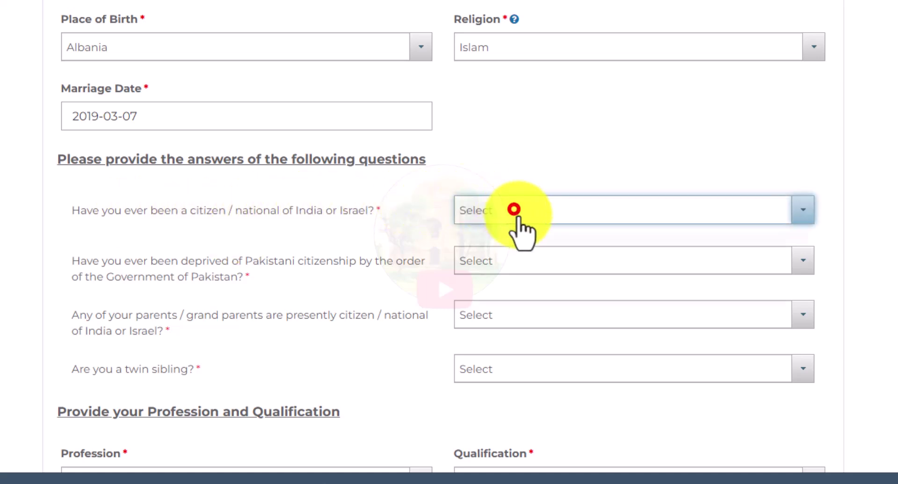
left_click(494, 283)
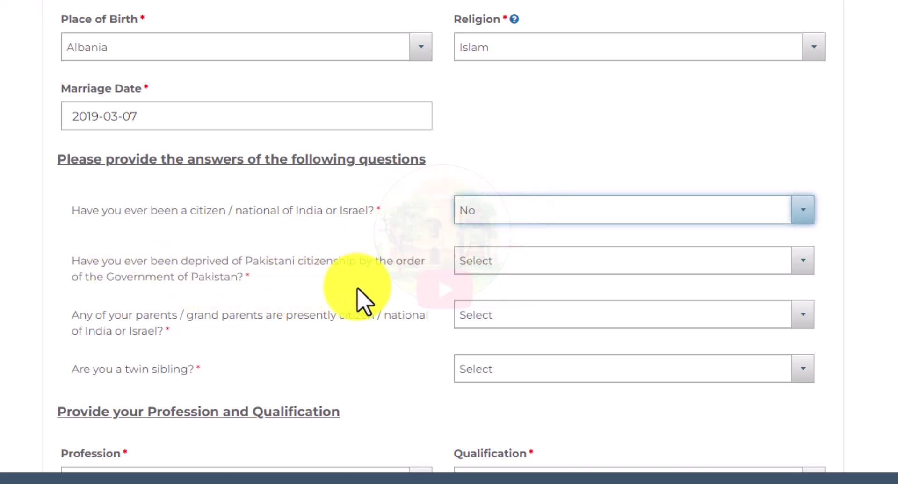
left_click(516, 260)
left_click(506, 332)
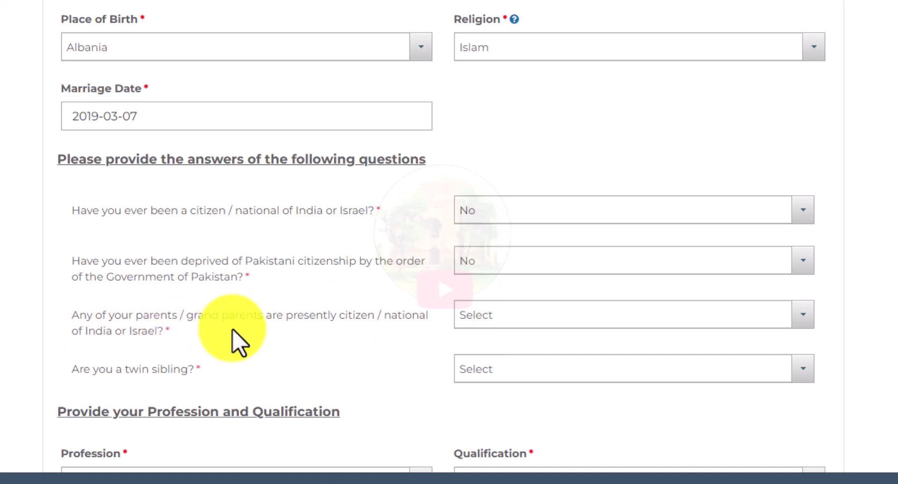
left_click(509, 322)
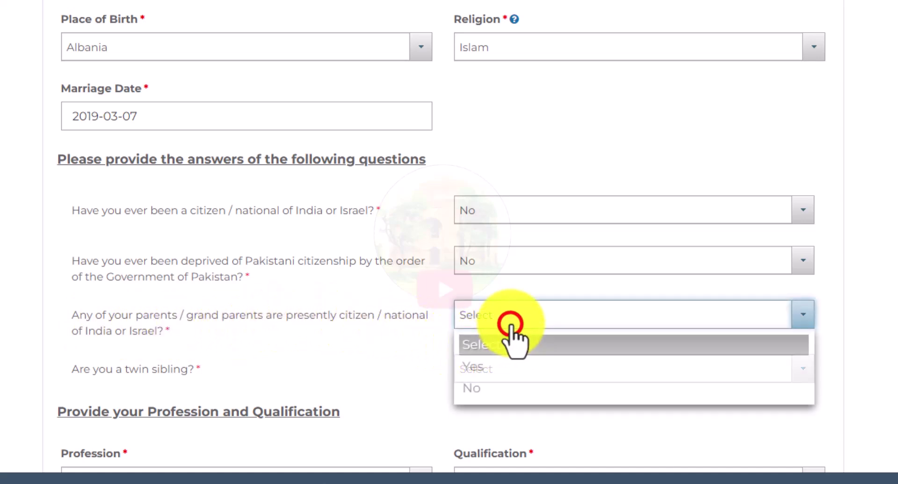
left_click(480, 392)
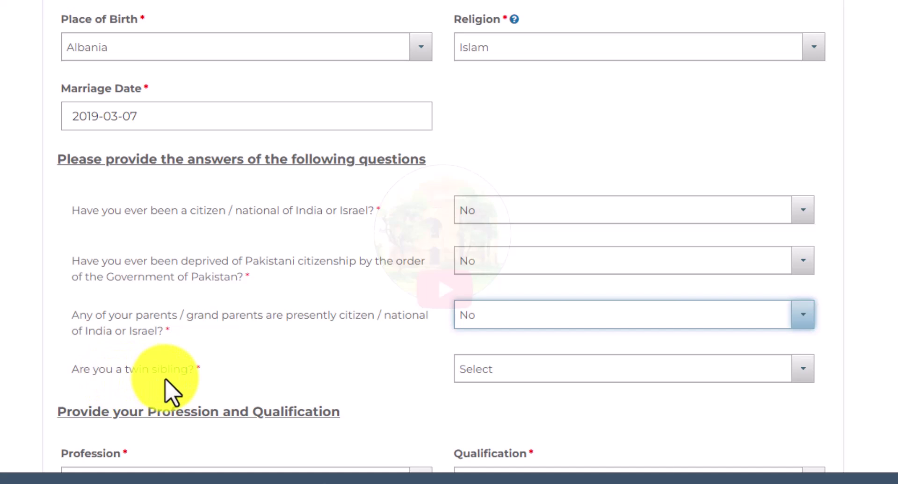
left_click(524, 370)
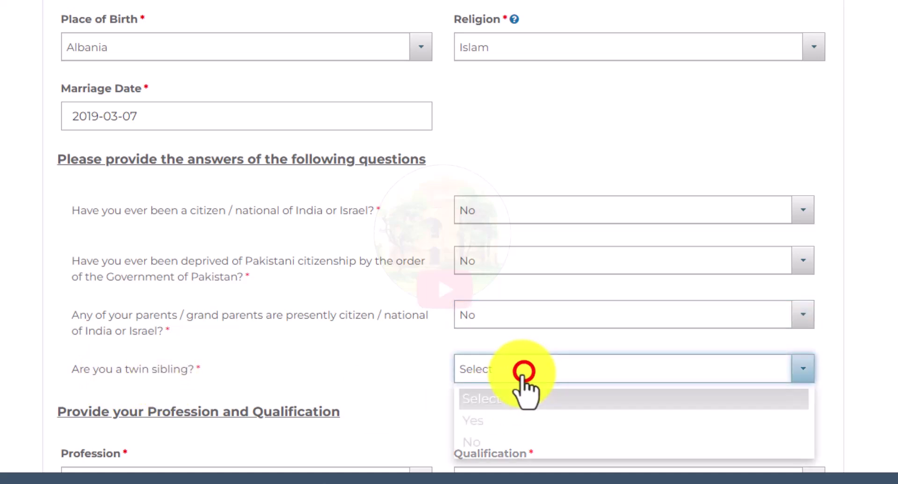
left_click(489, 443)
scroll(489, 443, "down", 2)
scroll(449, 238, "down", 3)
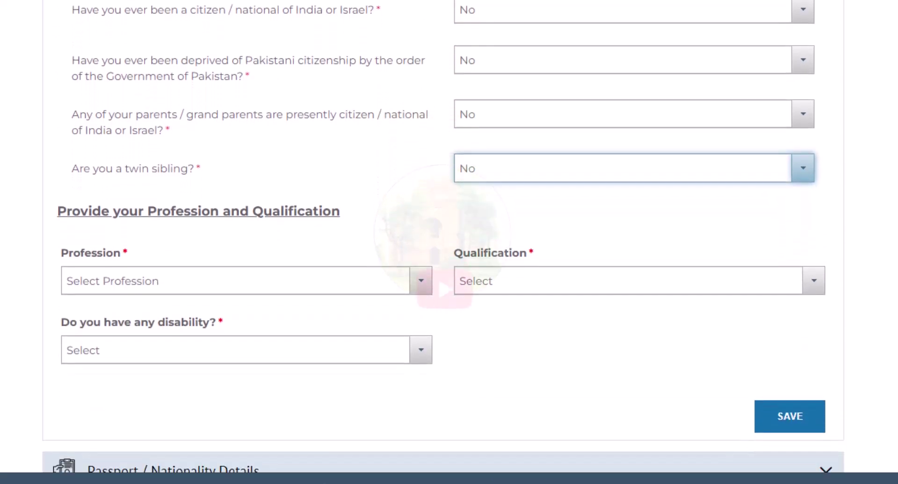
Step: Choose IT as the profession and Masters as the qualification
scroll(449, 239, "down", 1)
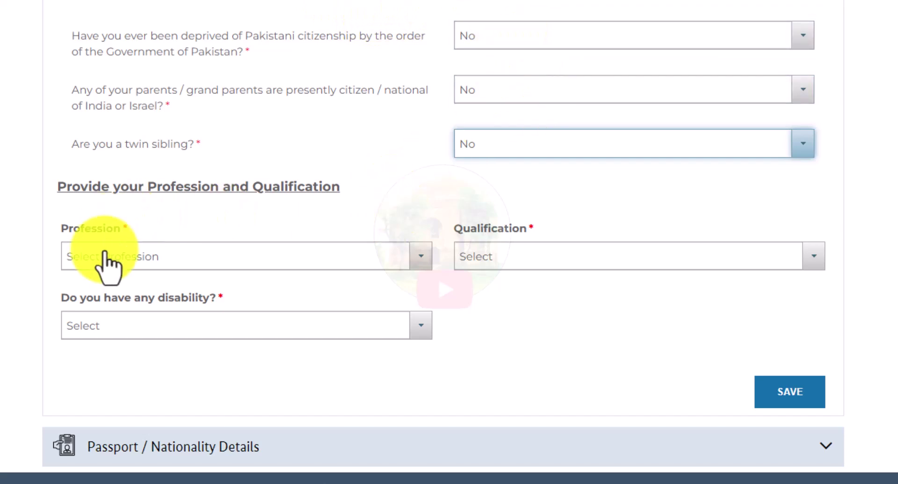
left_click(92, 257)
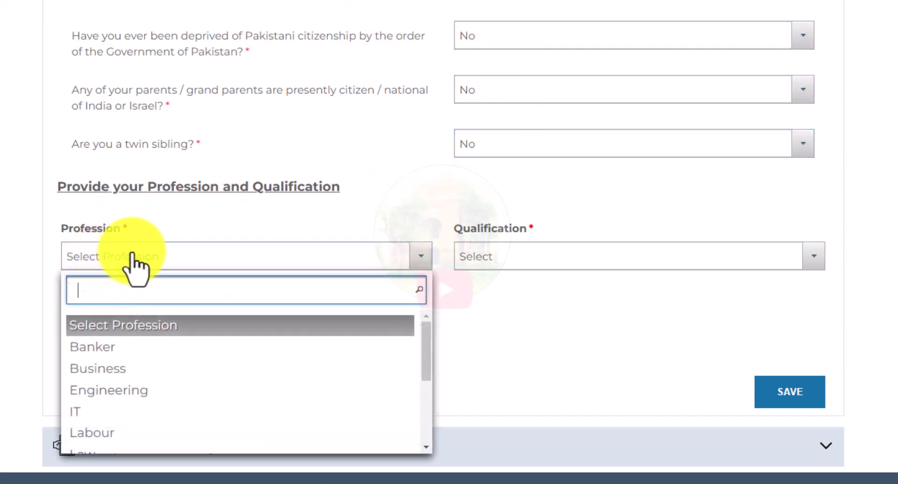
left_click(378, 210)
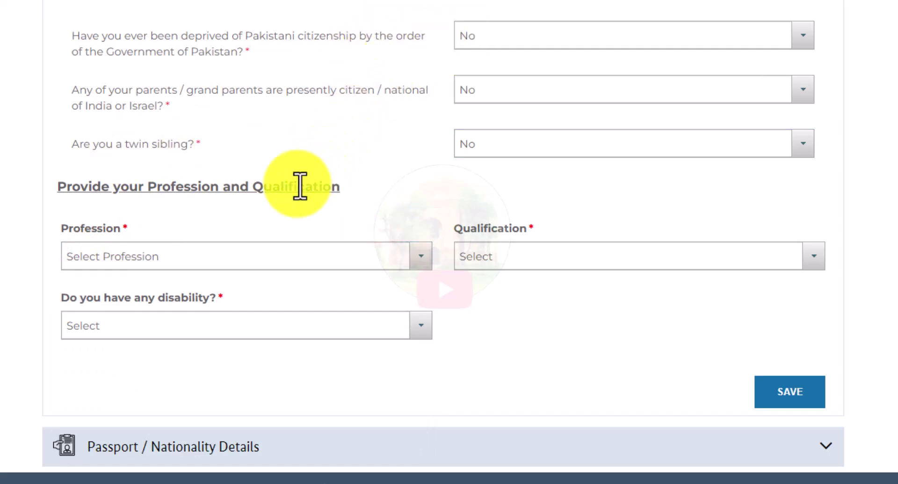
left_click(87, 256)
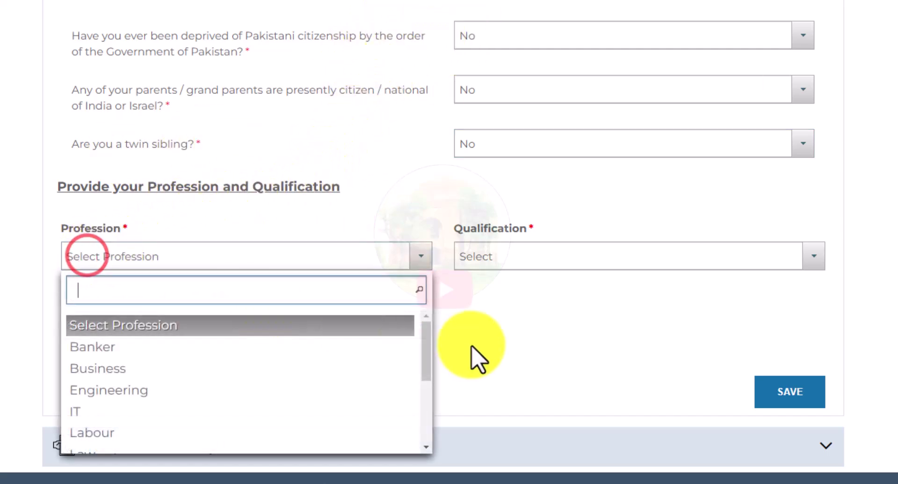
scroll(153, 388, "down", 2)
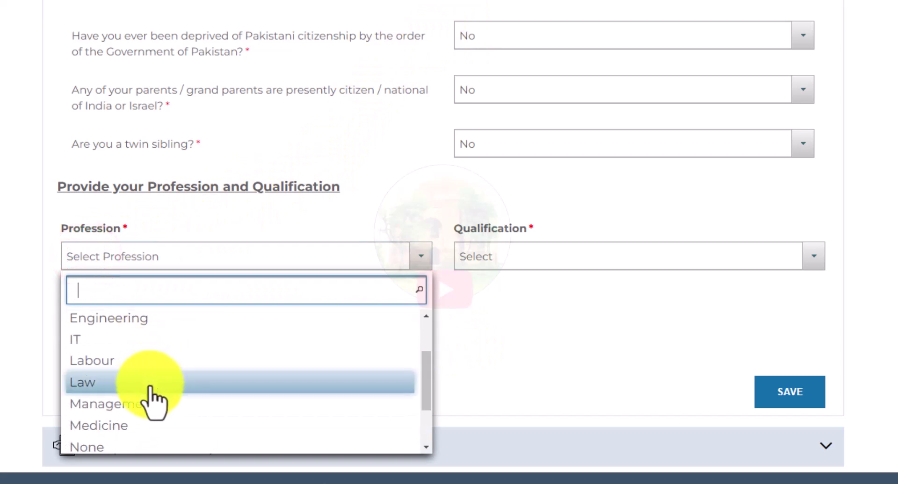
left_click(111, 341)
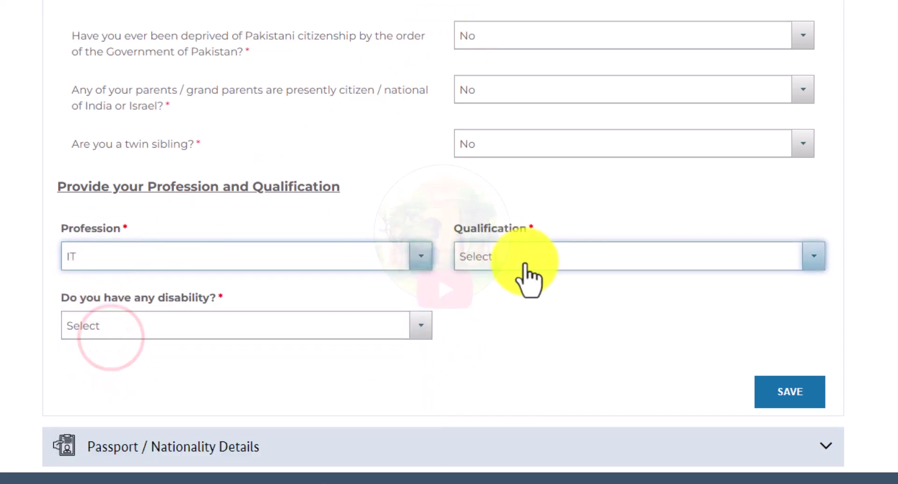
left_click(526, 260)
scroll(529, 355, "down", 1)
scroll(528, 360, "down", 1)
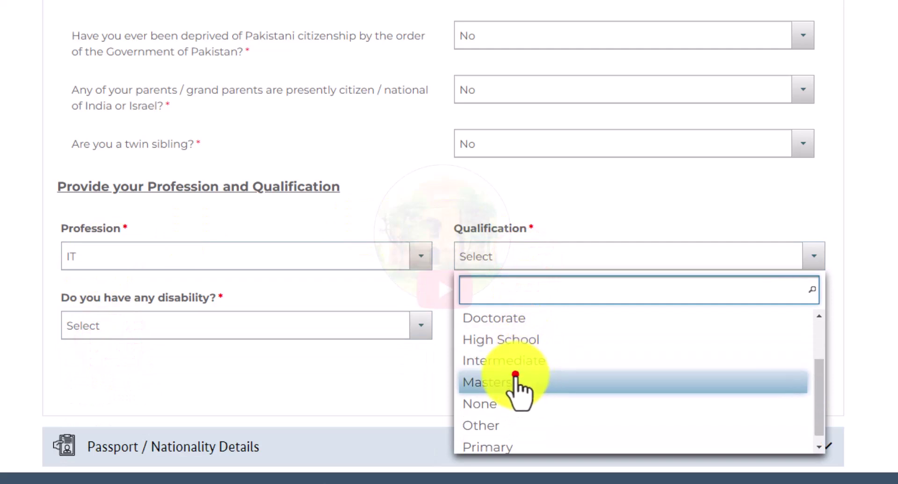
left_click(515, 377)
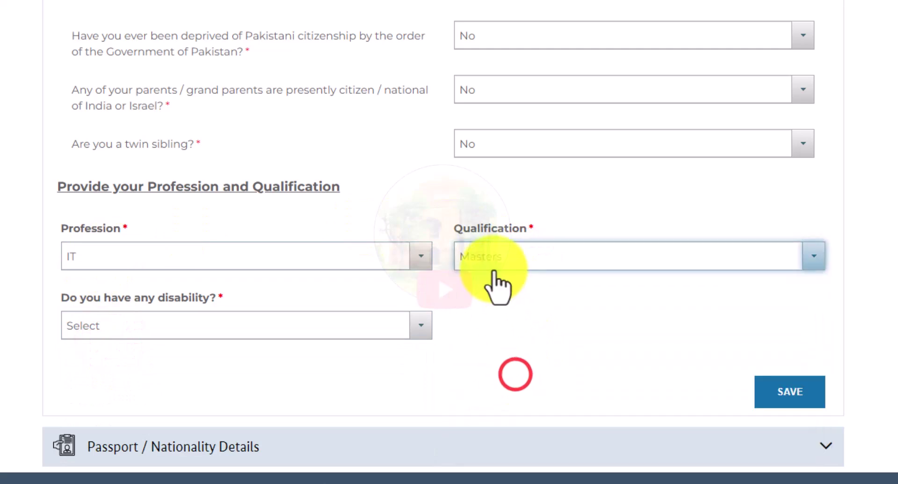
Step: Answer No to the disability question and save the personal details
left_click(89, 328)
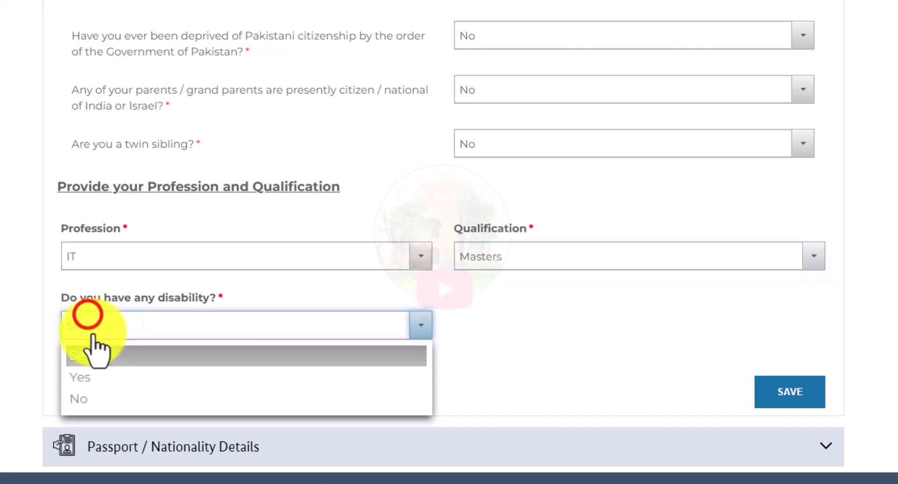
left_click(95, 378)
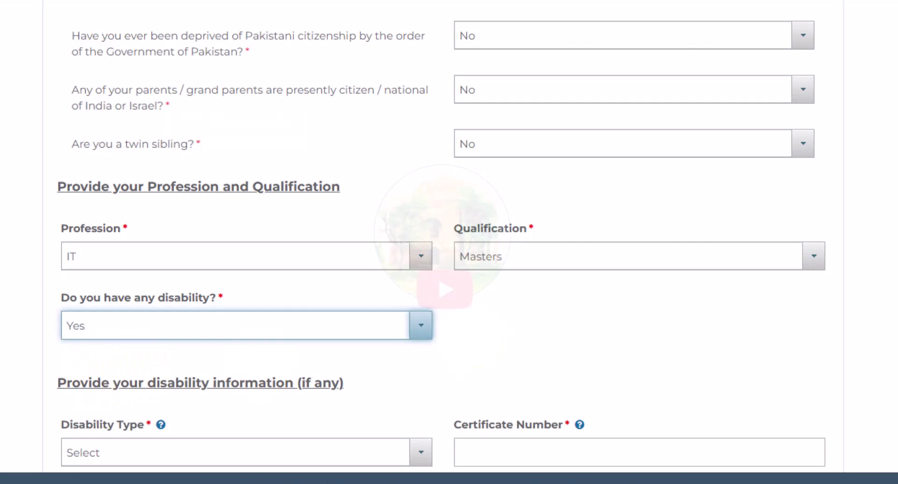
left_click(89, 333)
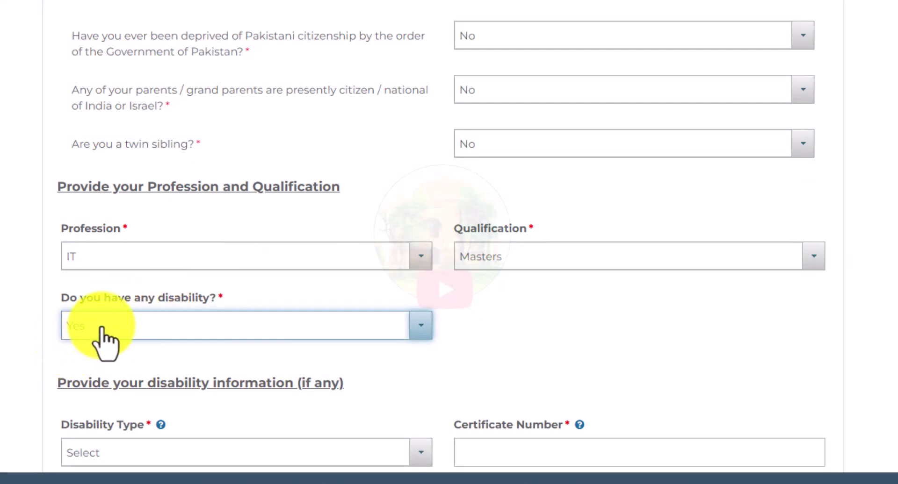
left_click(91, 397)
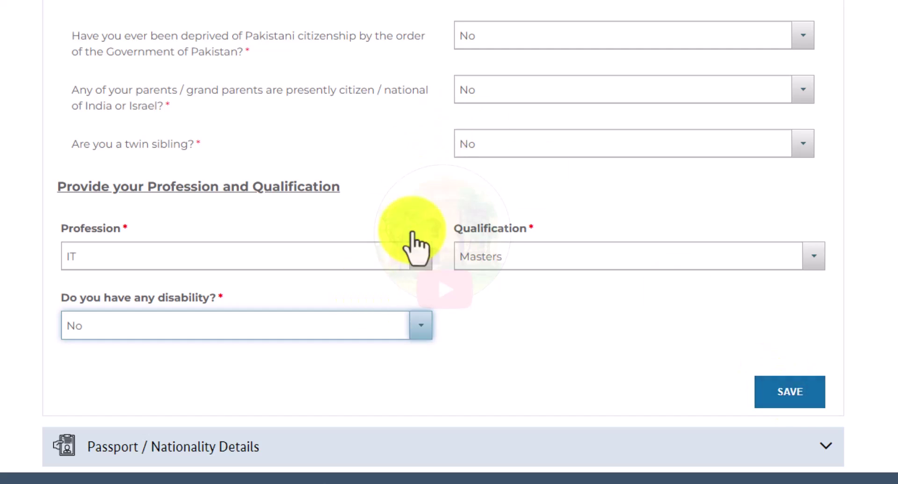
left_click(795, 393)
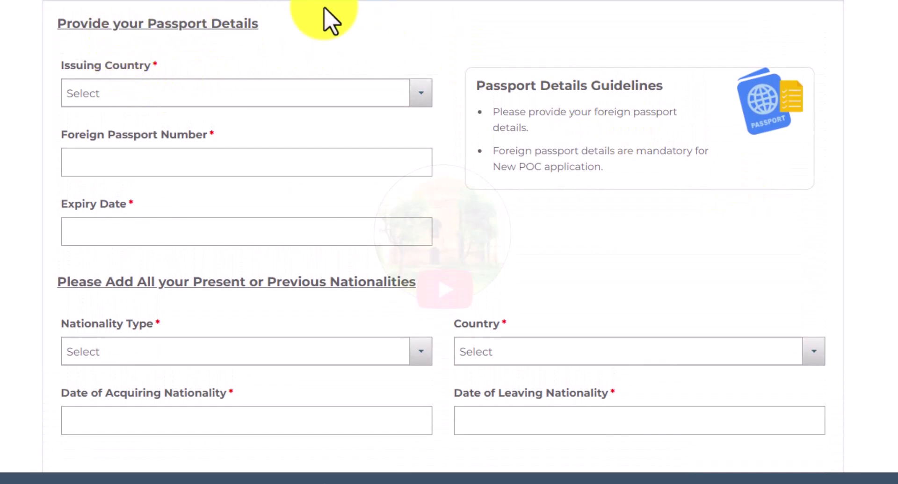
Step: Choose Albania as the passport's issuing country and enter the foreign passport number
left_click(163, 100)
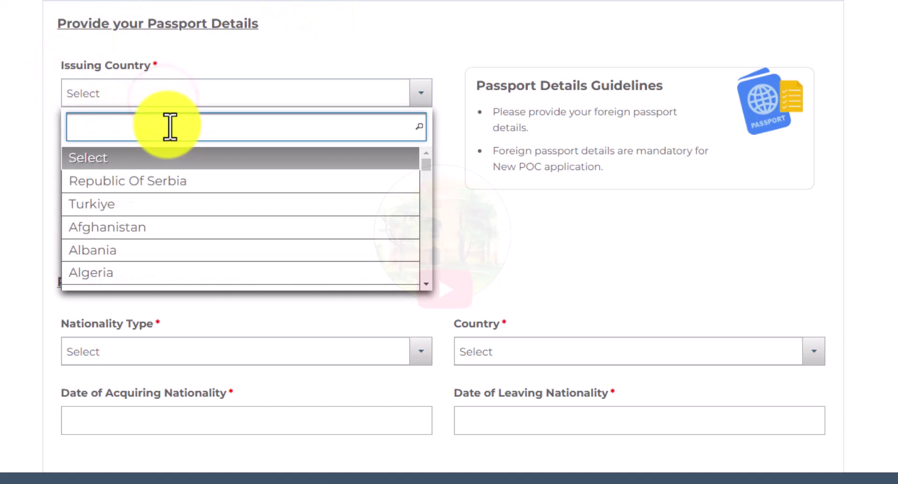
type("ALB")
left_click(149, 160)
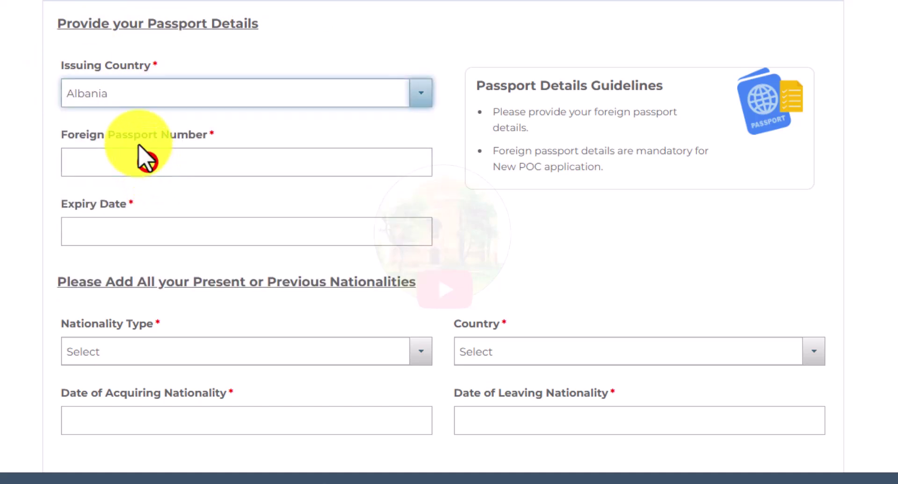
left_click(131, 161)
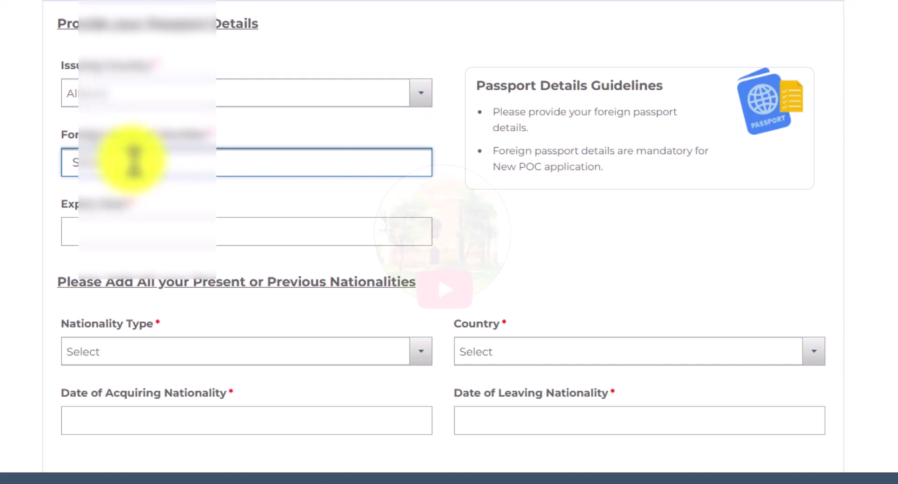
left_click(17, 220)
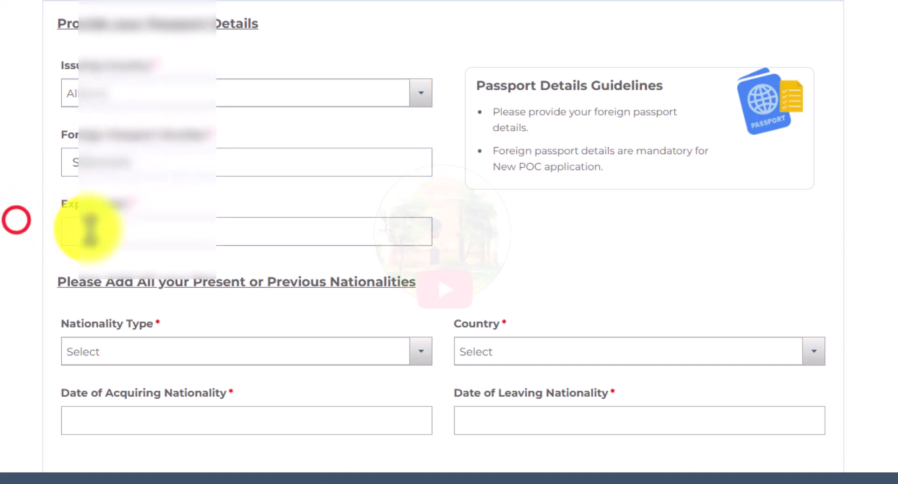
Step: Pick the passport expiry date from the calendar
left_click(89, 229)
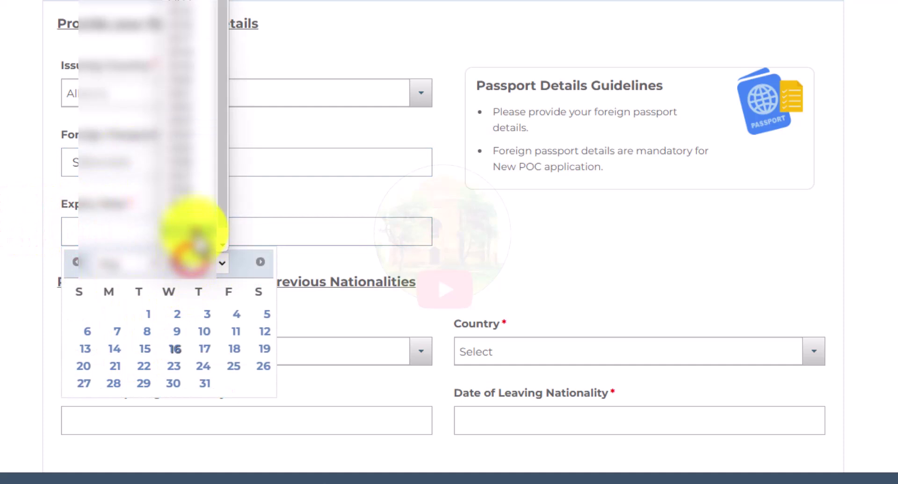
left_click(192, 262)
left_click(120, 336)
left_click(206, 357)
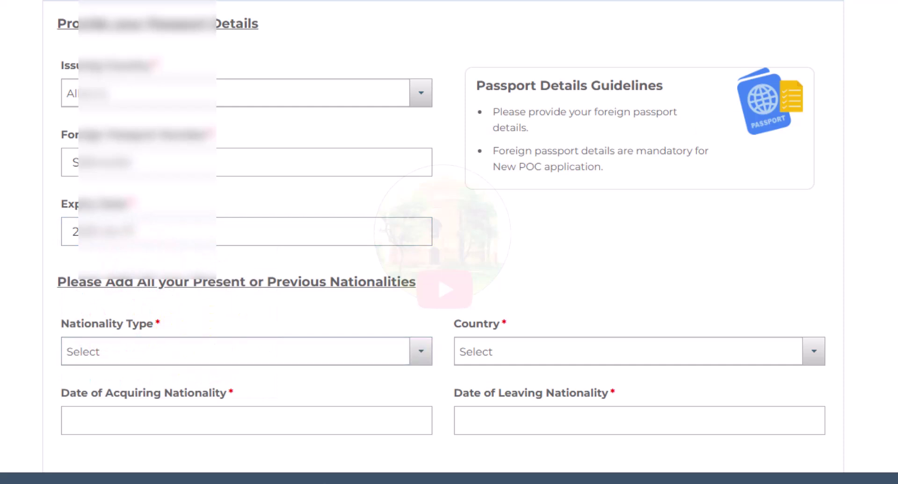
scroll(444, 217, "down", 2)
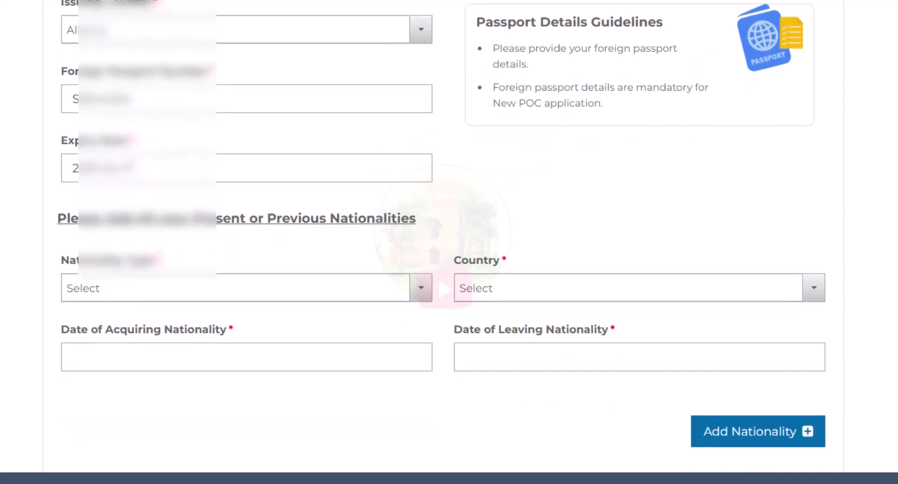
scroll(443, 233, "down", 1)
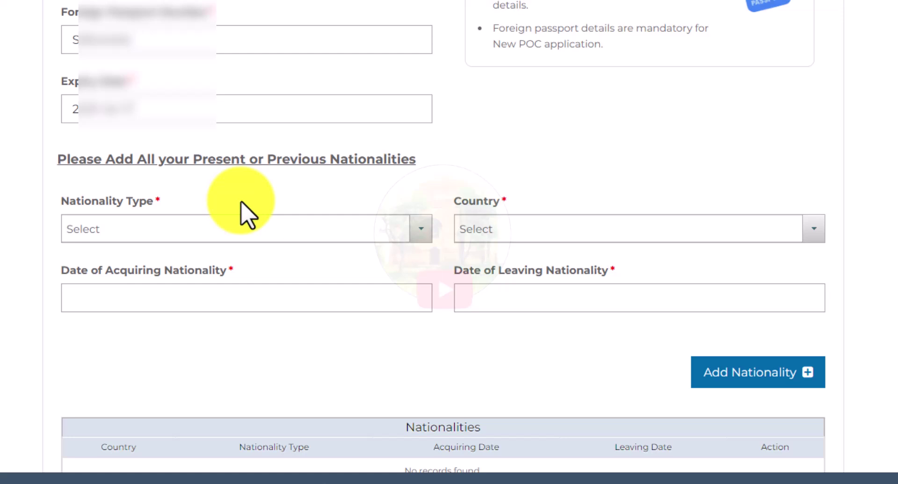
Step: Set the nationality type to Present and the country to Albania
left_click(100, 228)
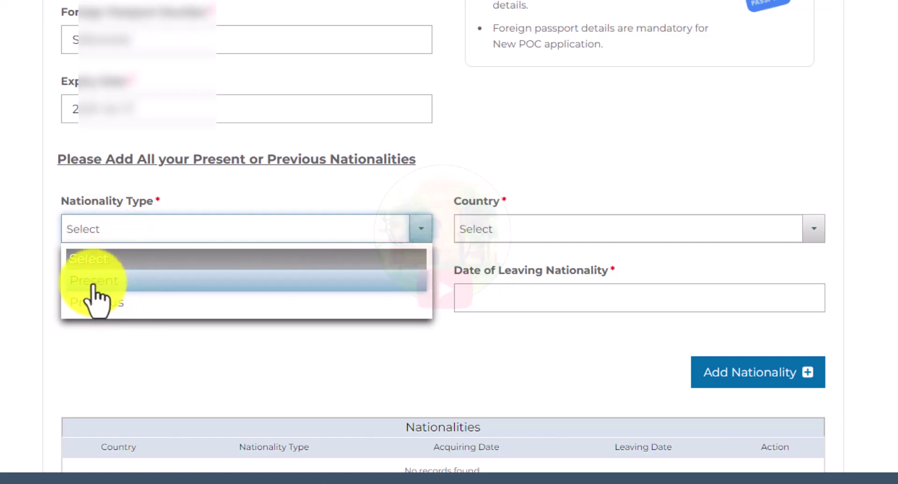
left_click(95, 282)
left_click(503, 229)
type("ALB")
left_click(492, 292)
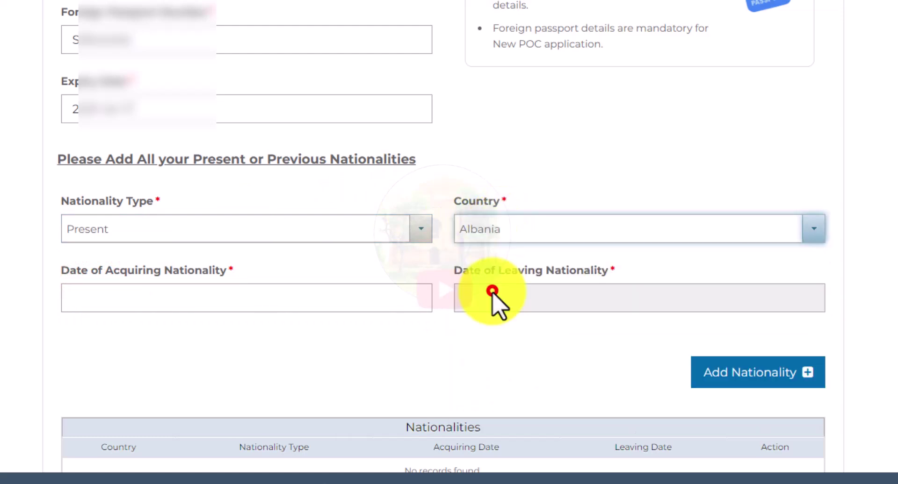
Step: Set the acquiring date to 2010-08-10 and add Albania to the Nationalities table
left_click(78, 297)
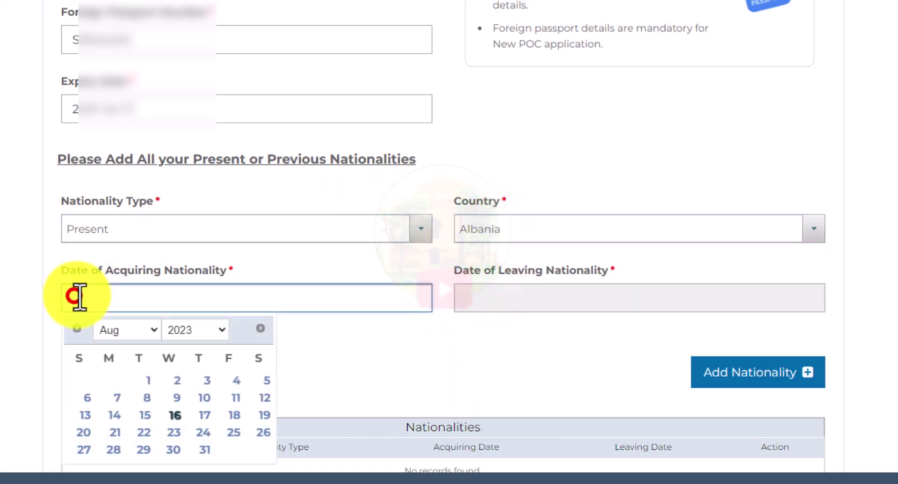
left_click(193, 328)
left_click(208, 135)
left_click(124, 330)
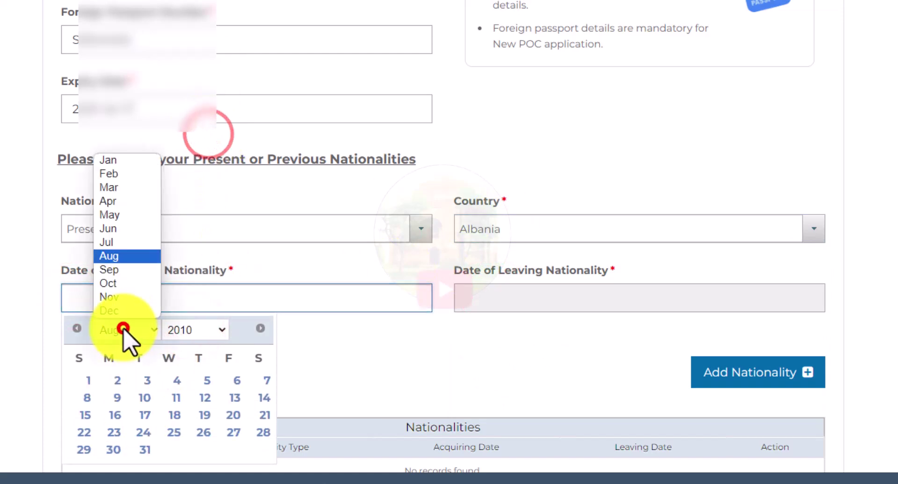
left_click(125, 258)
left_click(146, 396)
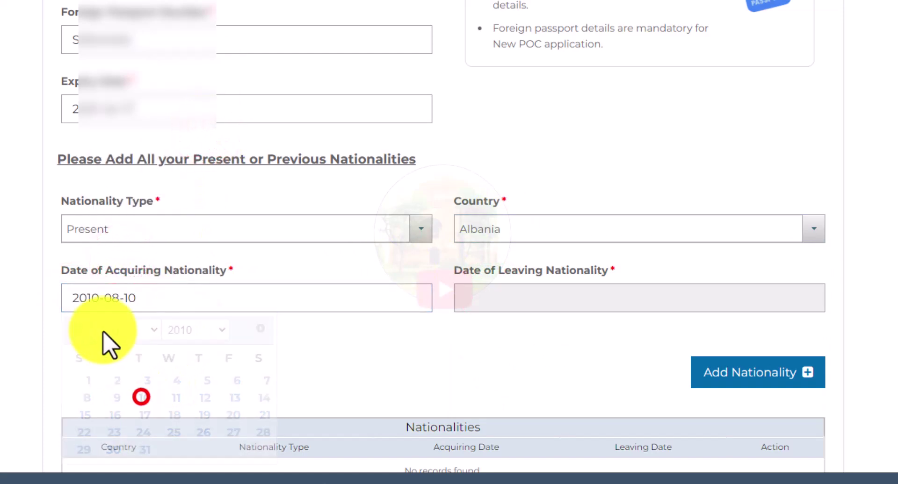
left_click(312, 359)
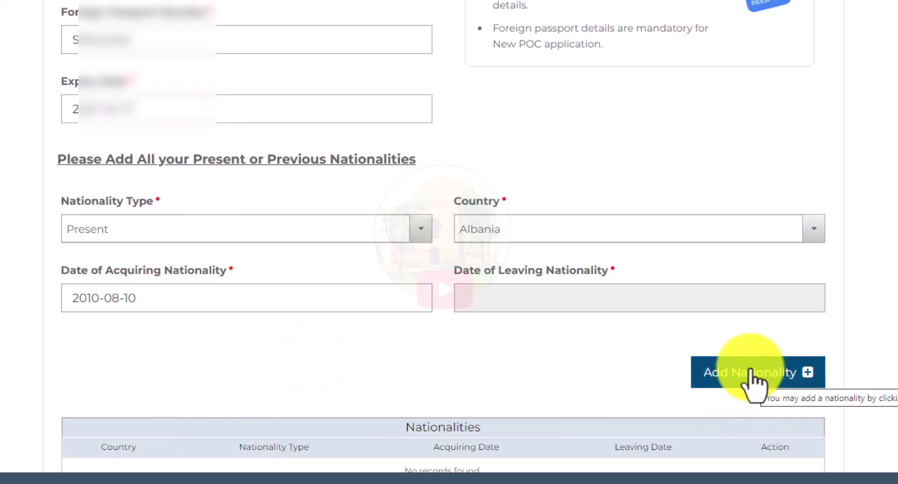
left_click(750, 373)
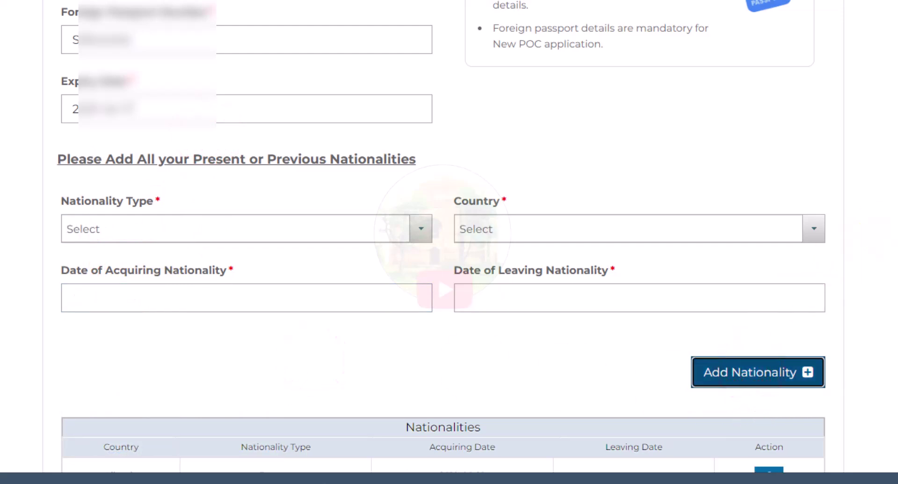
Step: Save the passport and nationality details and bring up the Relative Details section
scroll(441, 236, "down", 2)
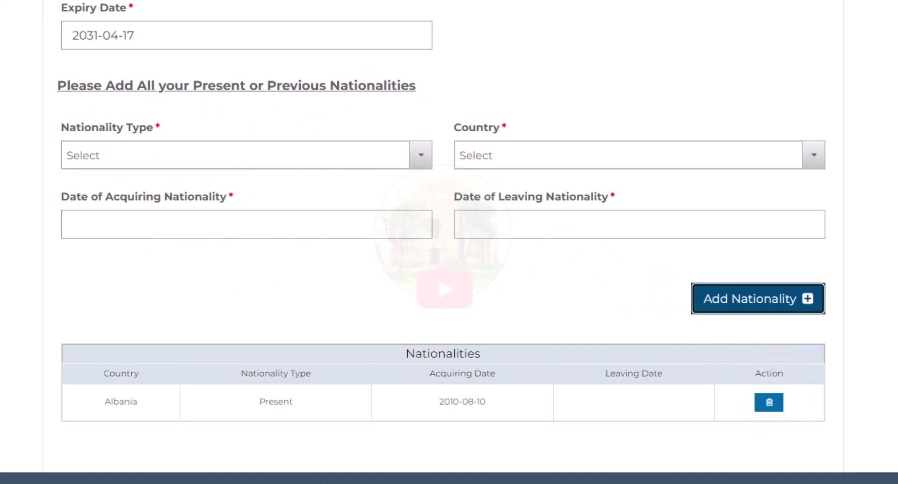
scroll(443, 235, "down", 3)
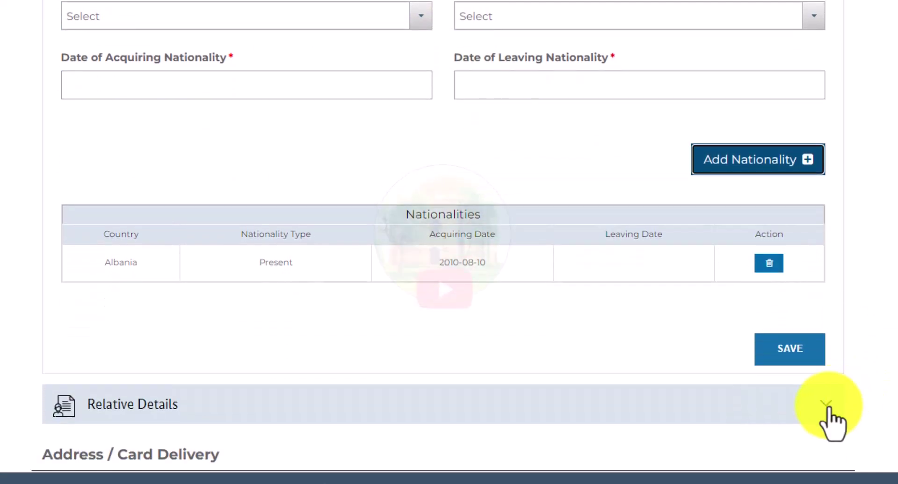
left_click(789, 349)
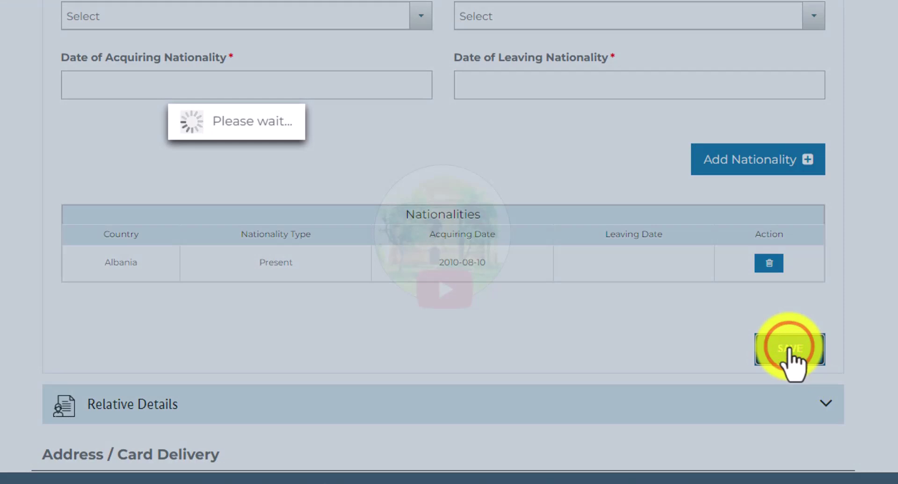
scroll(792, 363, "down", 12)
scroll(793, 363, "up", 5)
scroll(790, 351, "up", 1)
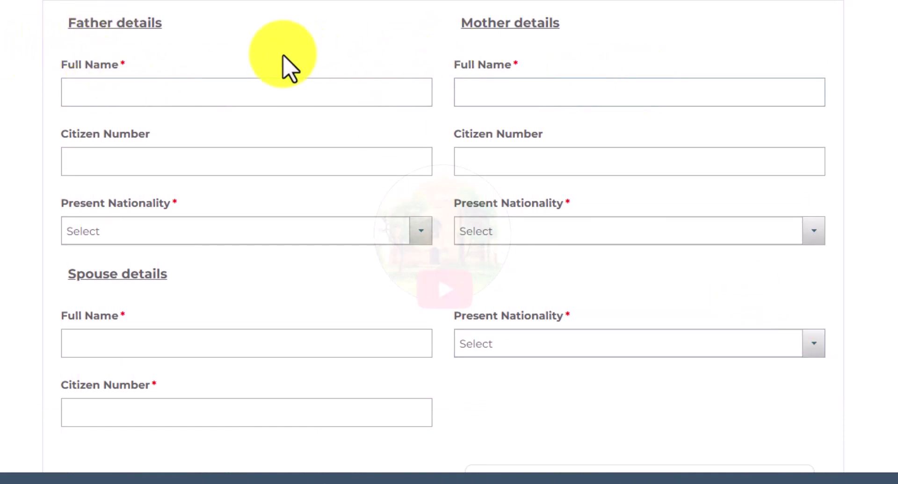
Step: Enter the father's and mother's full names and set both nationalities to Albania
left_click(70, 98)
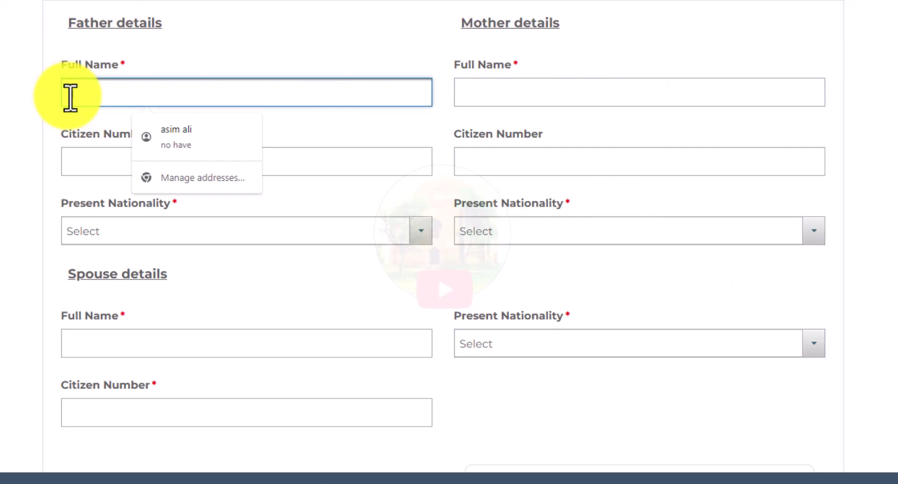
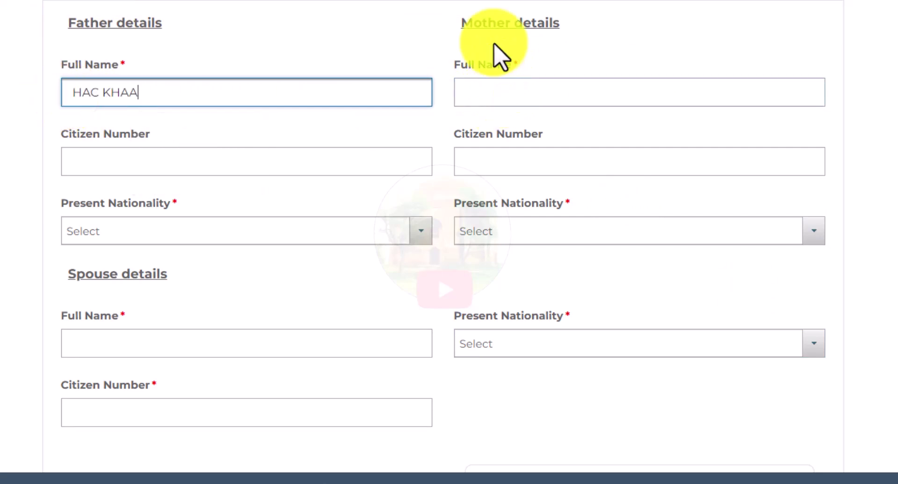
left_click(499, 89)
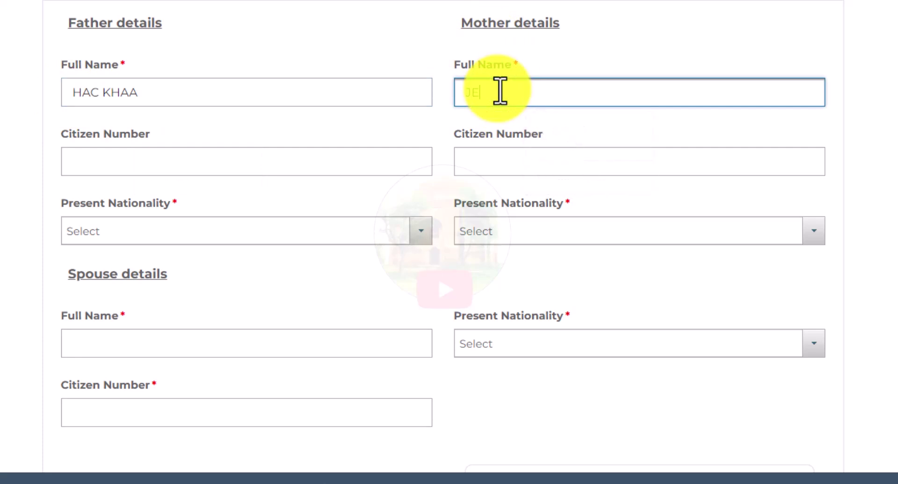
left_click(119, 231)
type("AL")
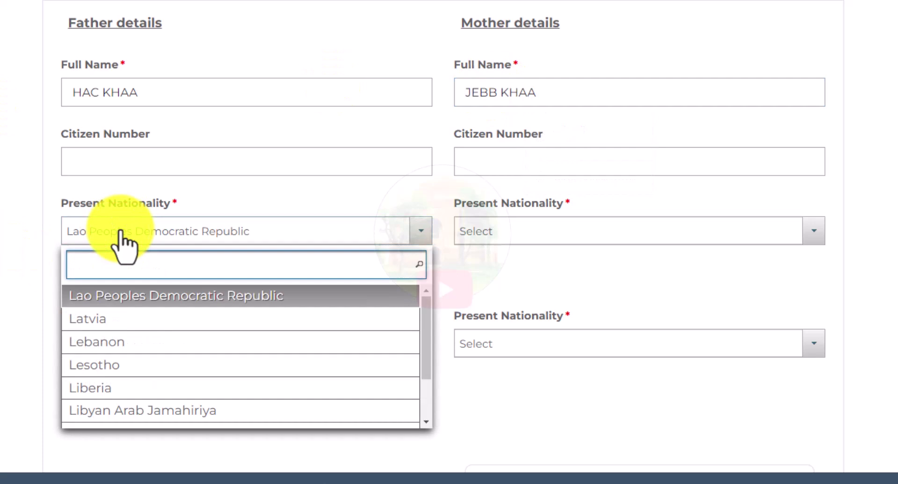
left_click(114, 295)
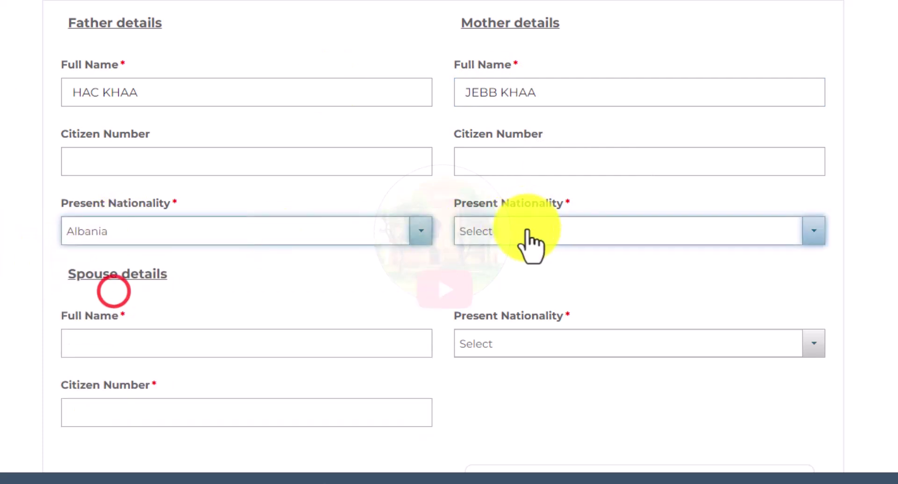
left_click(528, 231)
type("ALB")
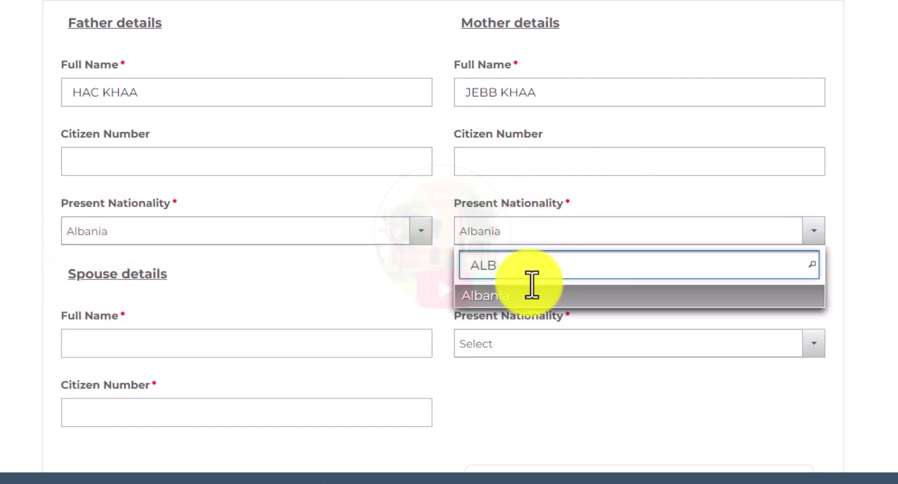
left_click(517, 293)
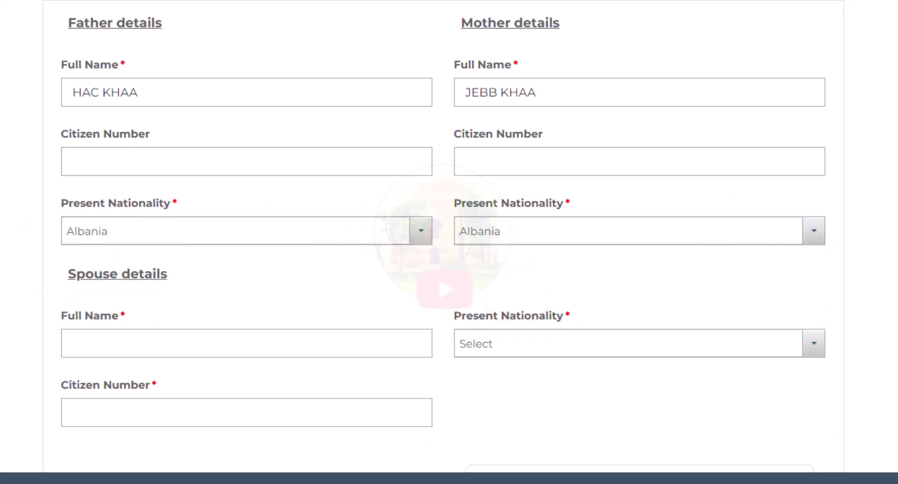
Step: Enter the spouse's full name and choose Pakistan as the spouse's nationality
scroll(443, 234, "down", 1)
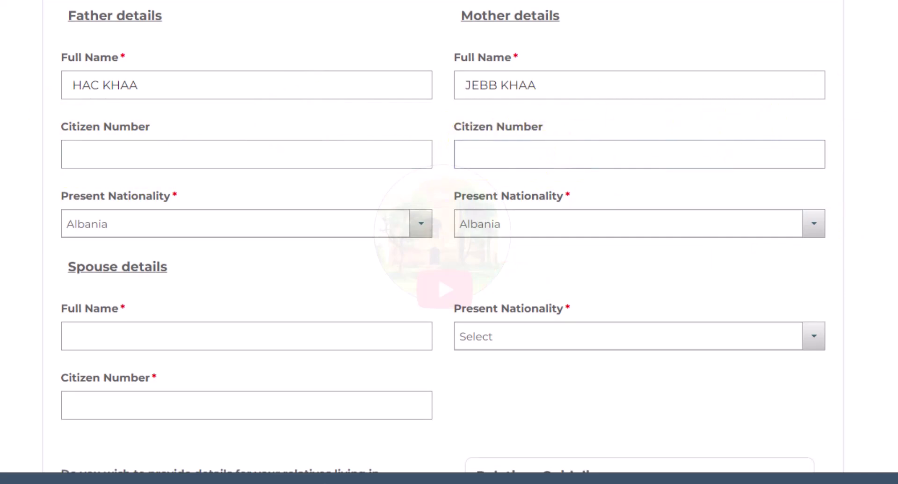
scroll(443, 237, "down", 5)
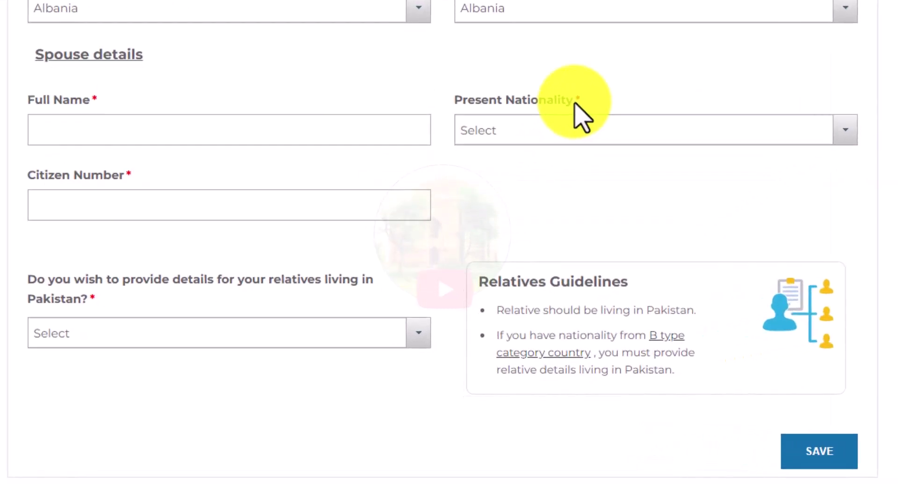
left_click(35, 137)
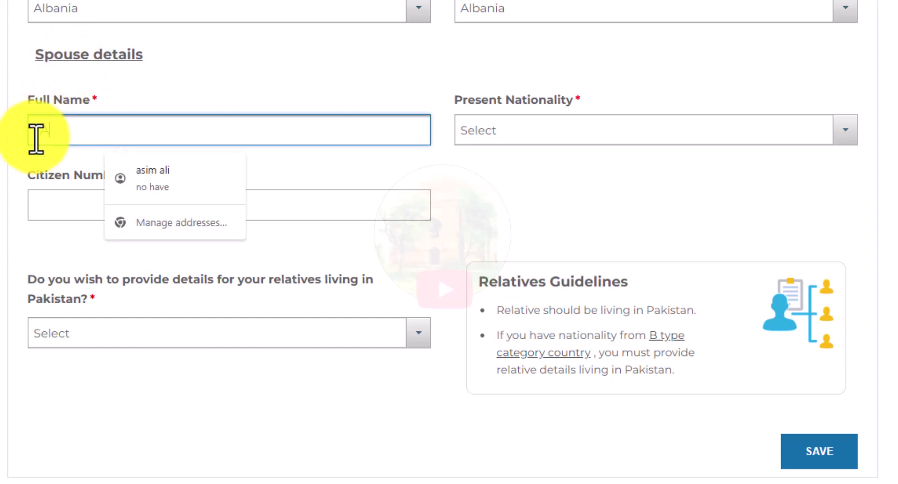
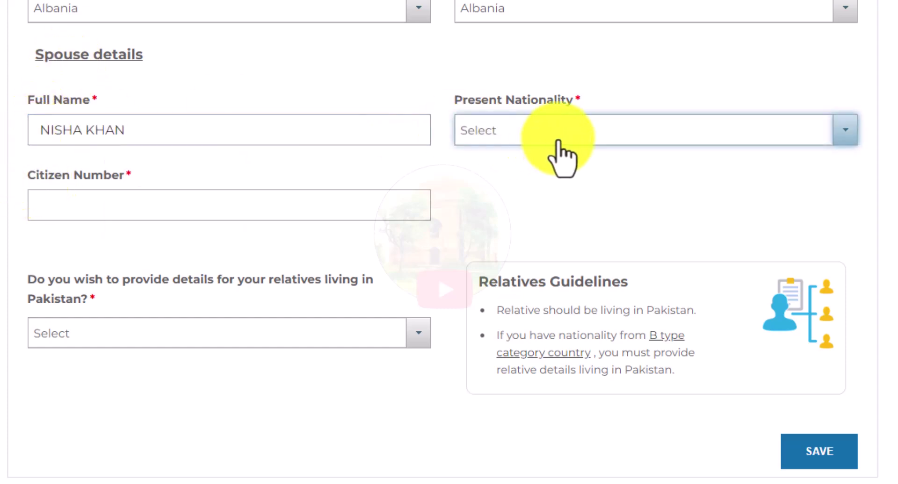
left_click(558, 140)
left_click(535, 224)
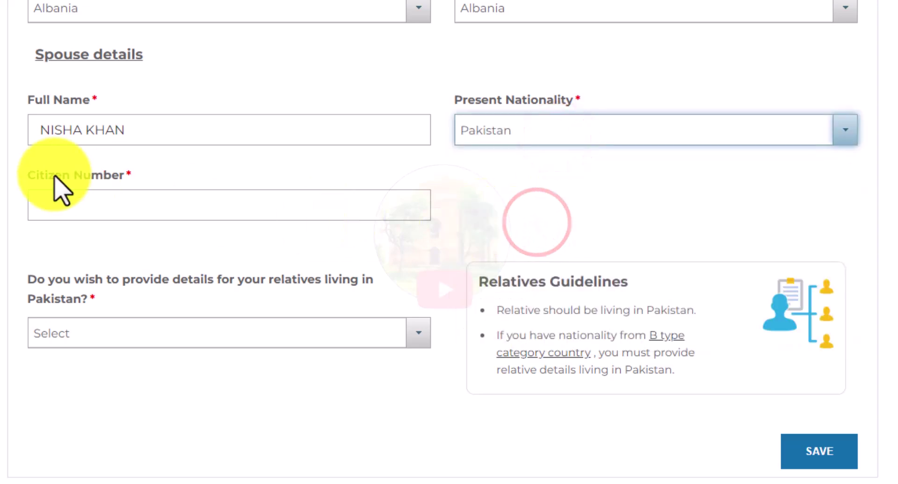
Step: Enter the spouse's citizen number, answer No to relatives in Pakistan, and save
left_click(33, 206)
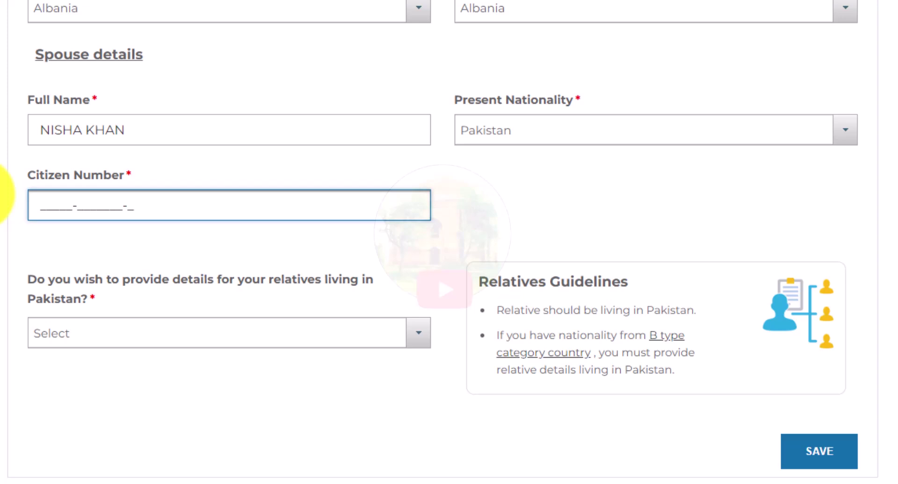
key("ctrl+v")
left_click(136, 235)
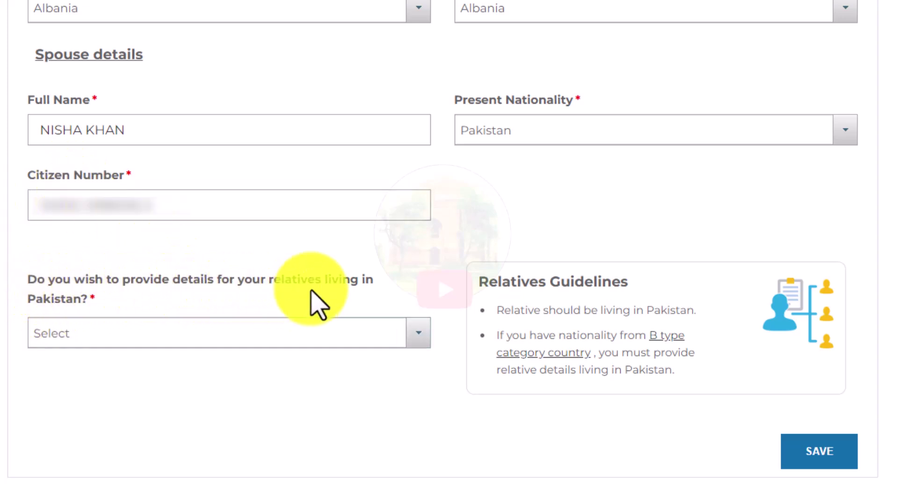
left_click(209, 339)
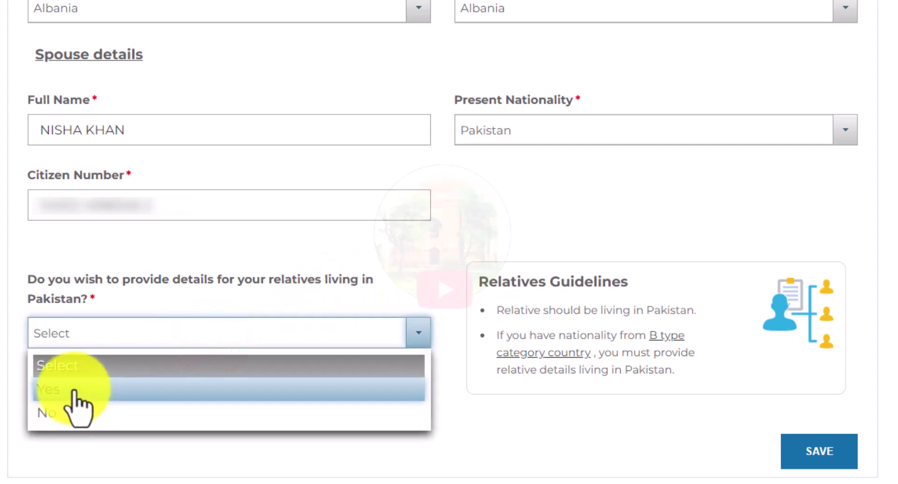
left_click(60, 412)
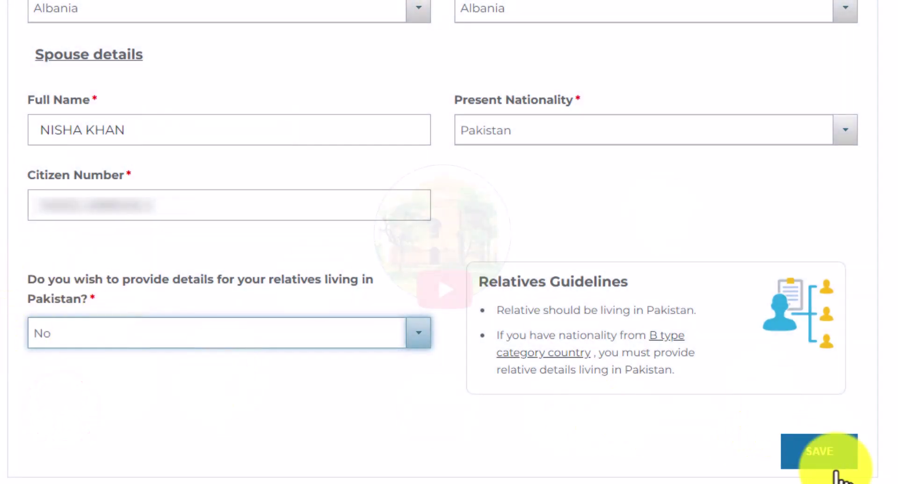
left_click(825, 452)
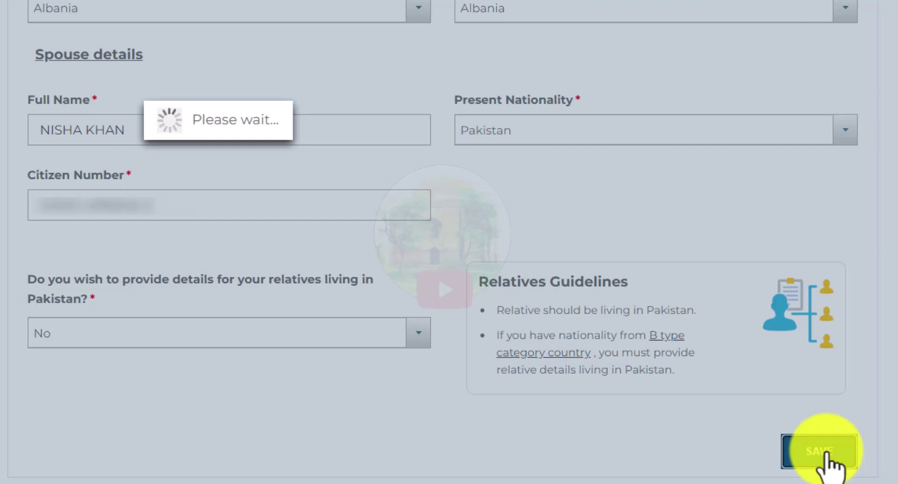
Step: Choose Albania as the present address country and enter the state
scroll(830, 468, "up", 3)
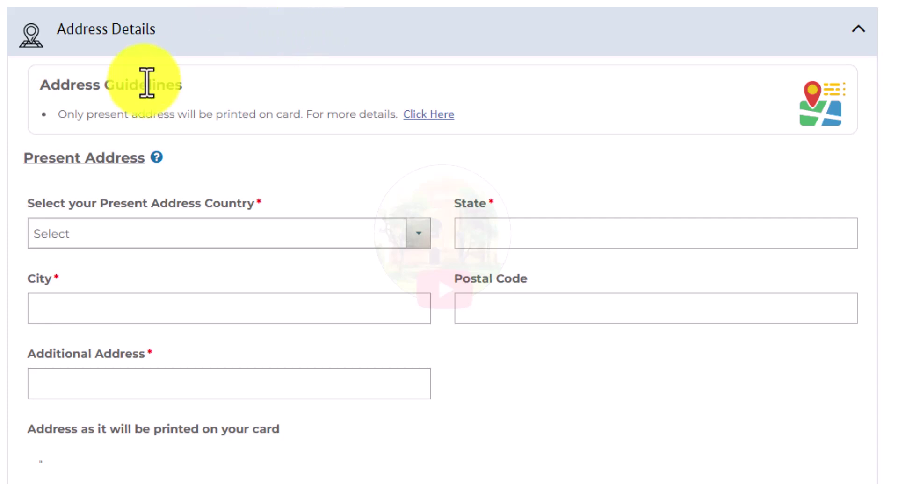
scroll(444, 242, "down", 2)
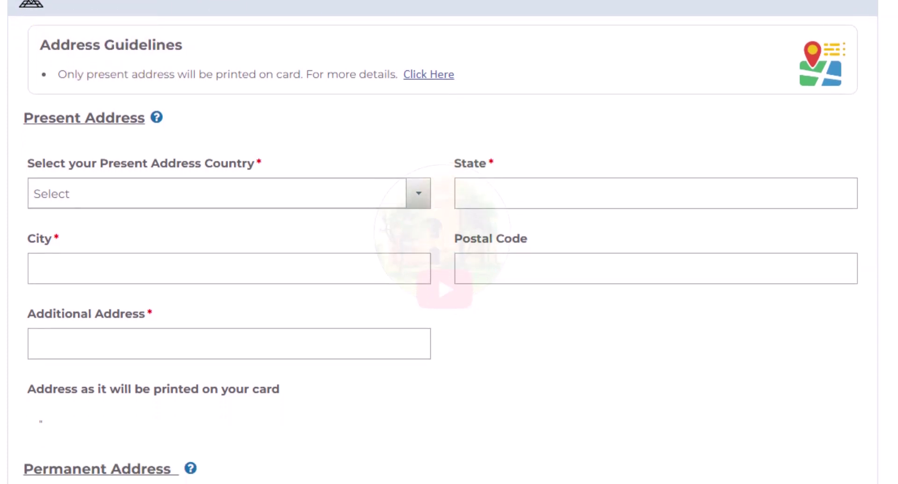
left_click(114, 164)
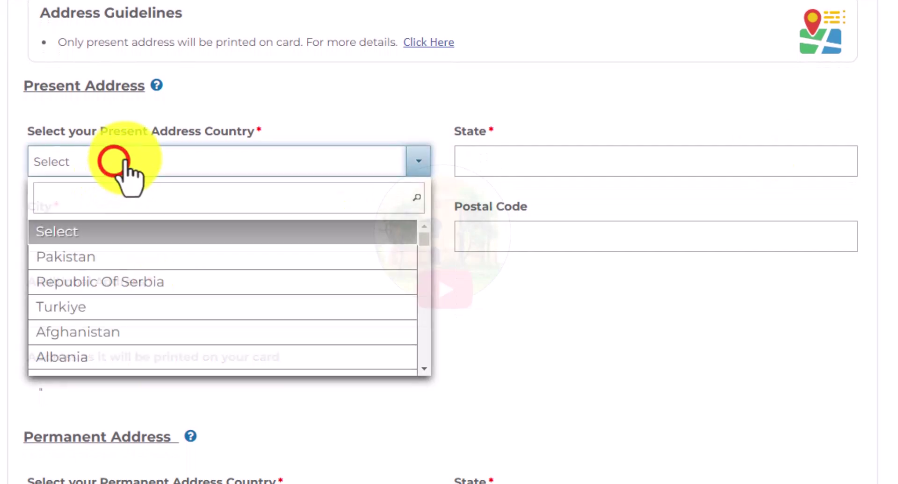
type("ALB")
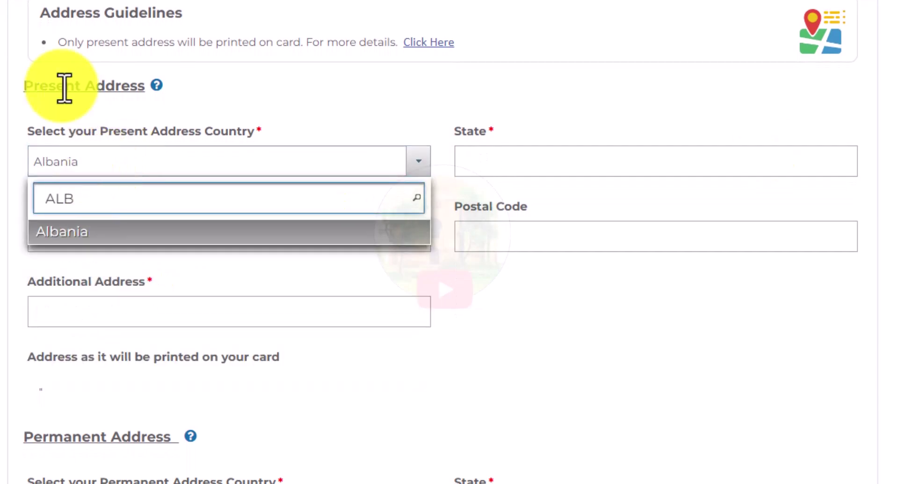
left_click(81, 233)
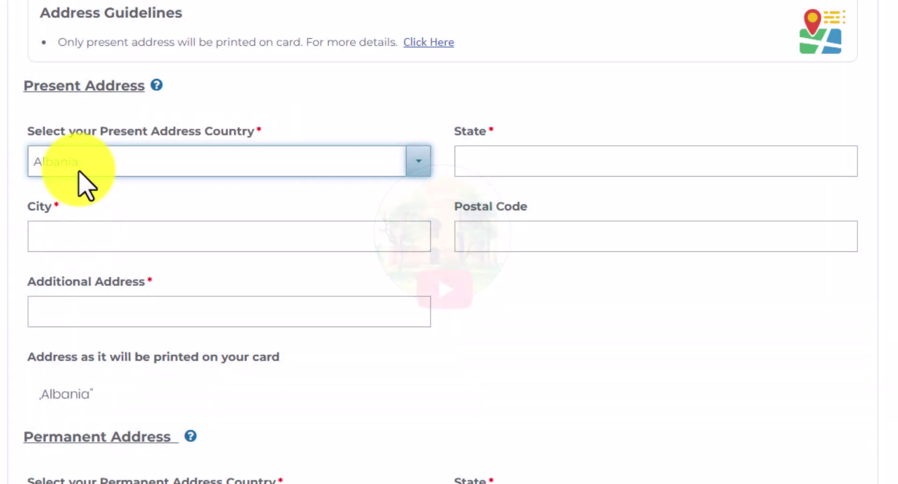
left_click(493, 167)
type("CAPITAL ALBAN")
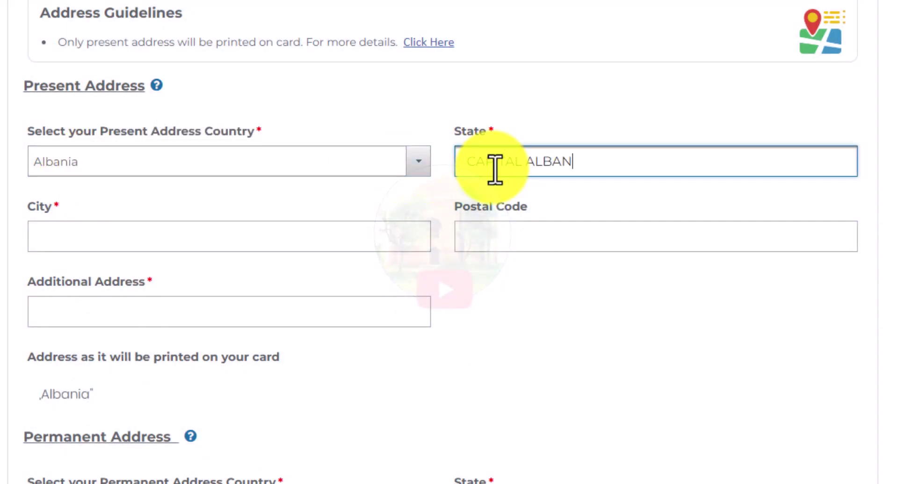
type("IA")
Step: Fill in the present address city, postal code and building details
left_click(48, 247)
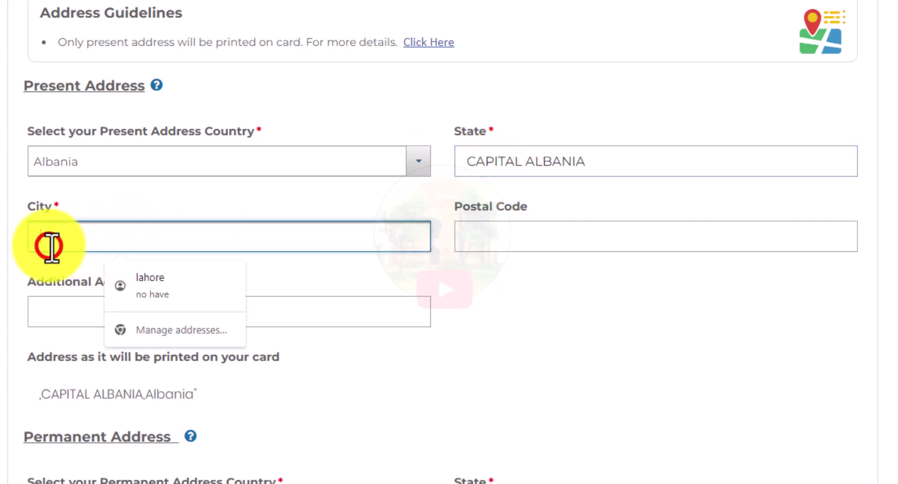
type("JACKA")
key("Tab")
type("45445")
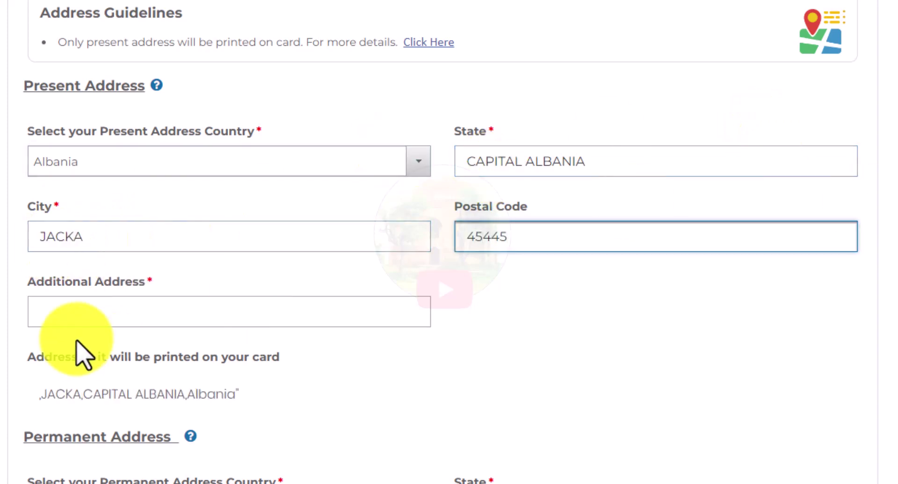
left_click(50, 320)
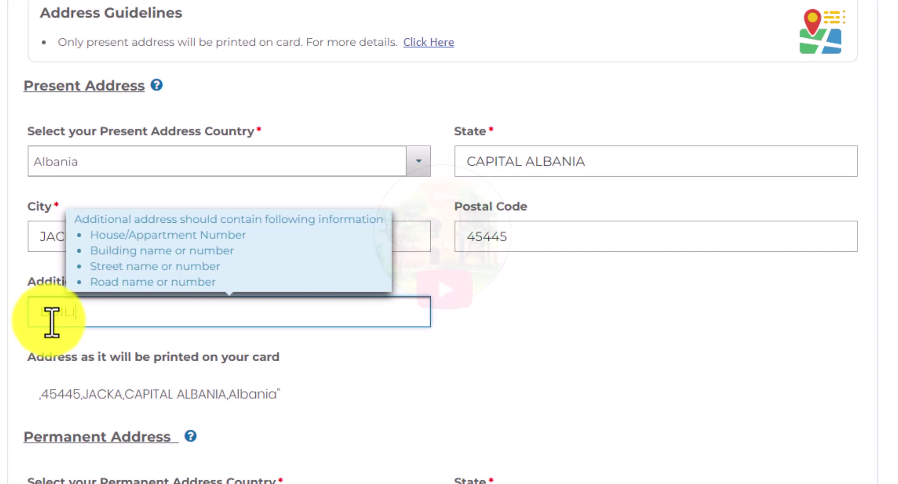
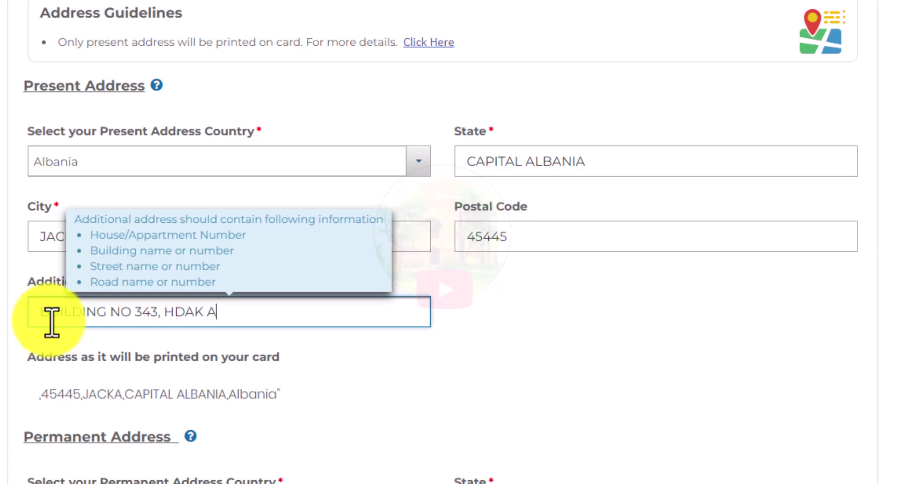
left_click(505, 354)
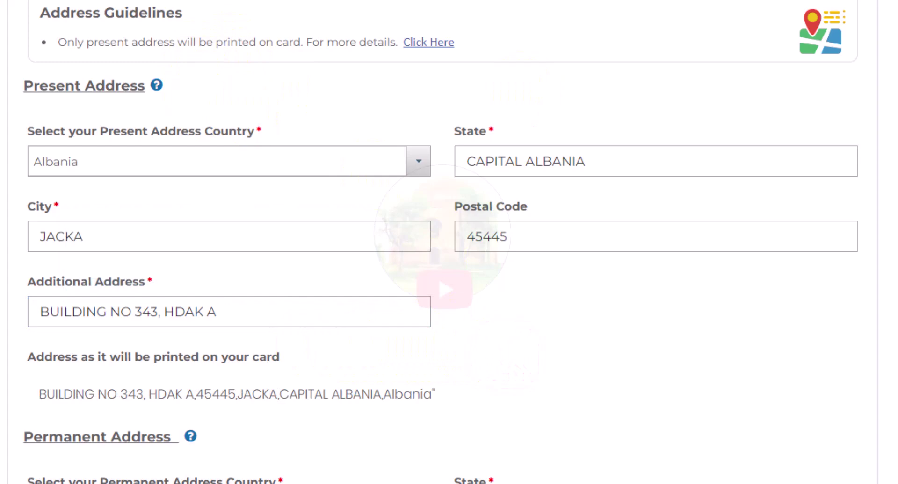
scroll(505, 354, "down", 8)
left_click(129, 142)
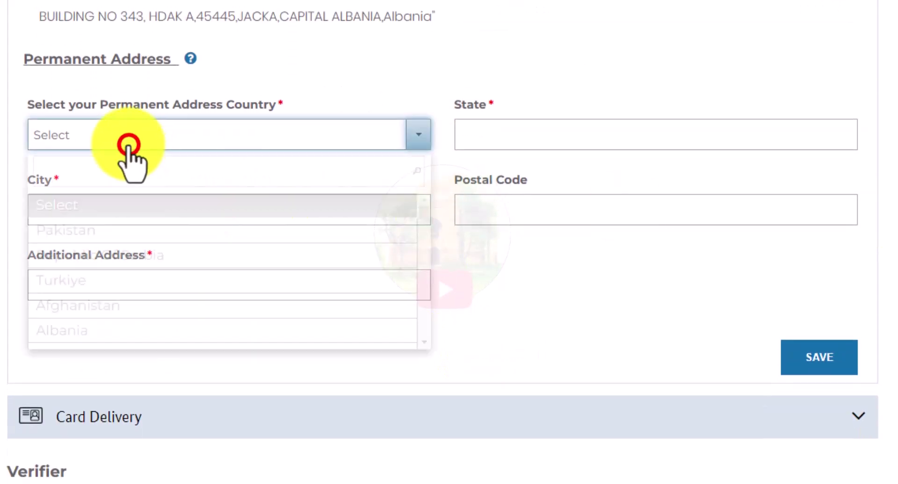
left_click(121, 230)
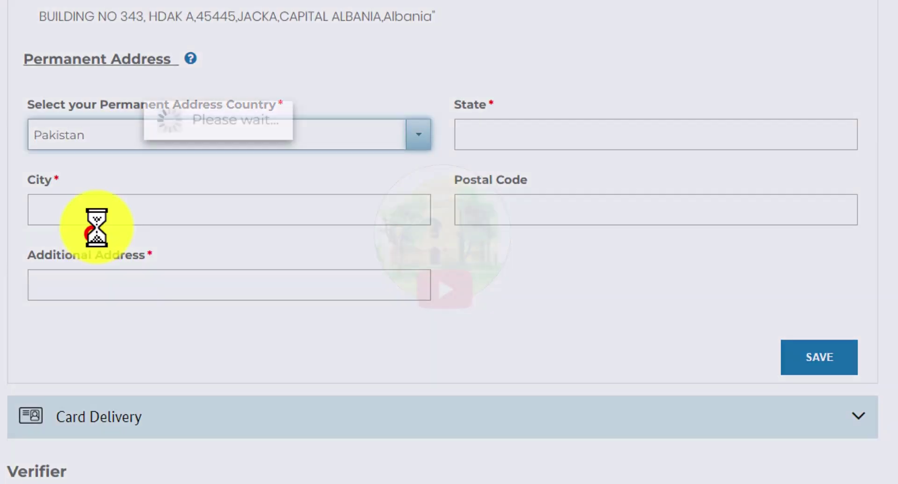
left_click(546, 143)
scroll(533, 234, "down", 2)
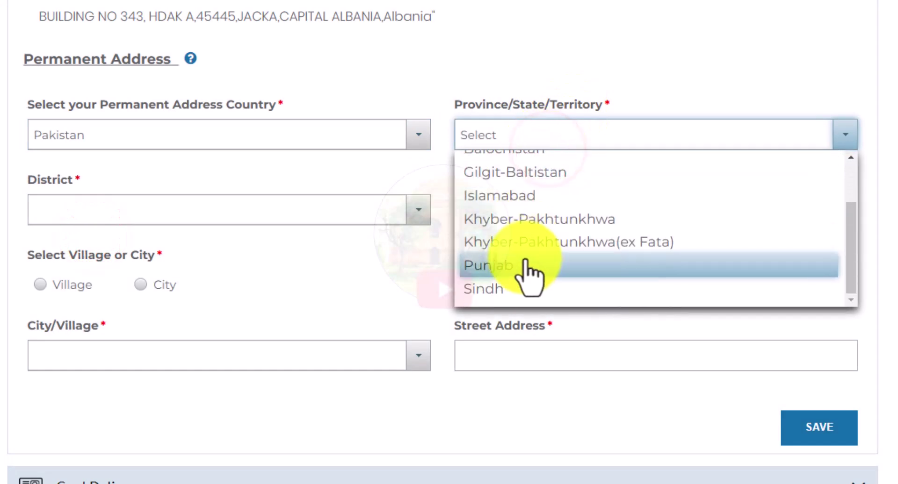
left_click(517, 264)
left_click(72, 201)
left_click(83, 243)
left_click(587, 417)
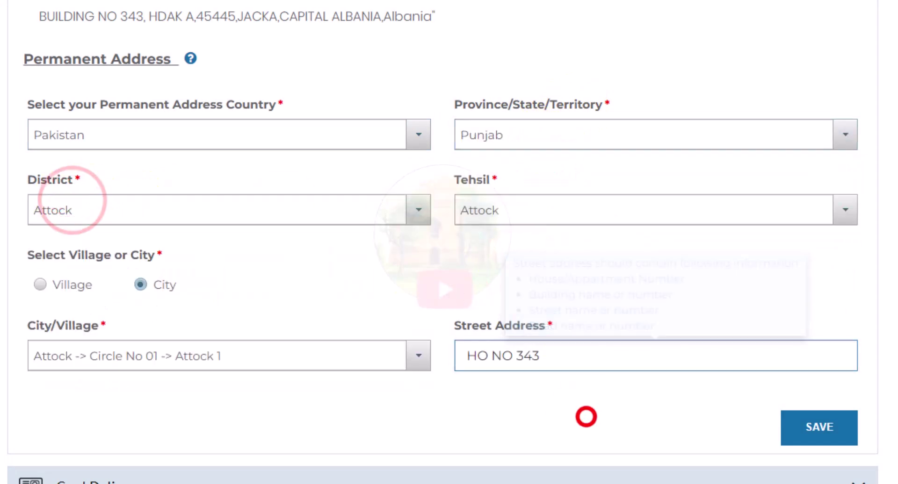
left_click(813, 426)
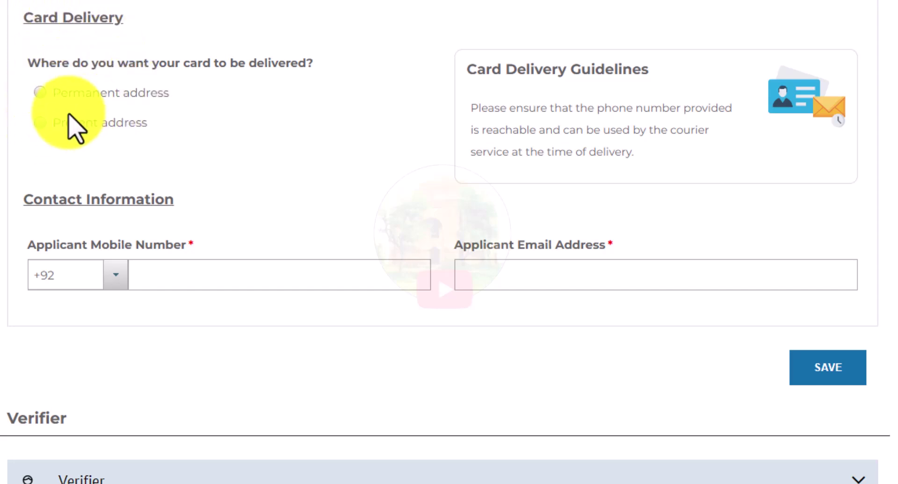
Step: Choose card delivery to the present address and paste a France +33 mobile number
left_click(40, 122)
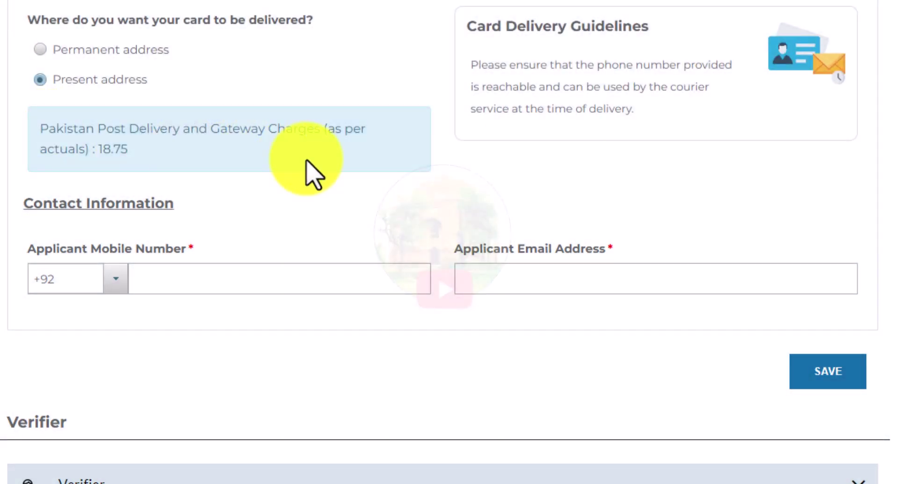
left_click(113, 283)
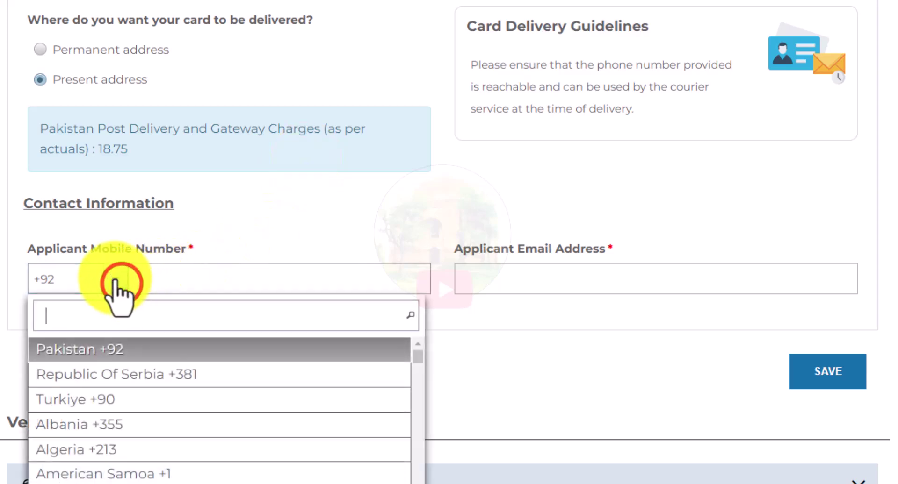
type("+33")
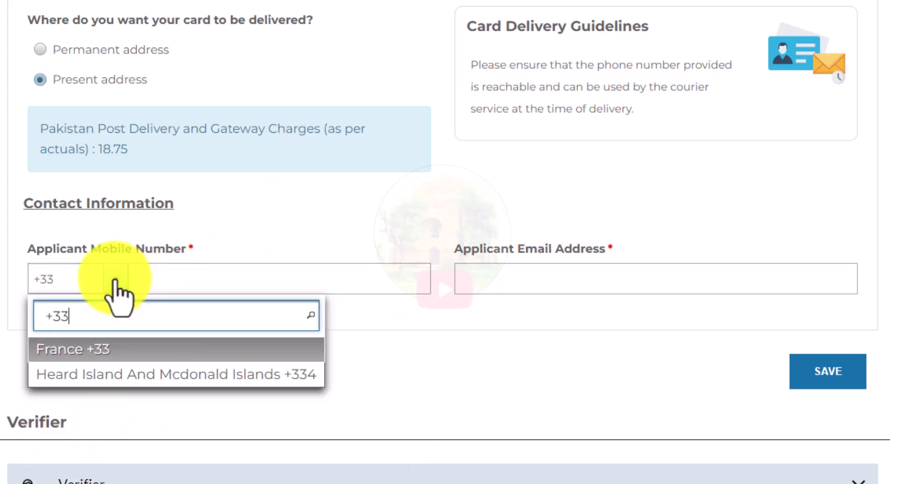
left_click(122, 348)
left_click(173, 279)
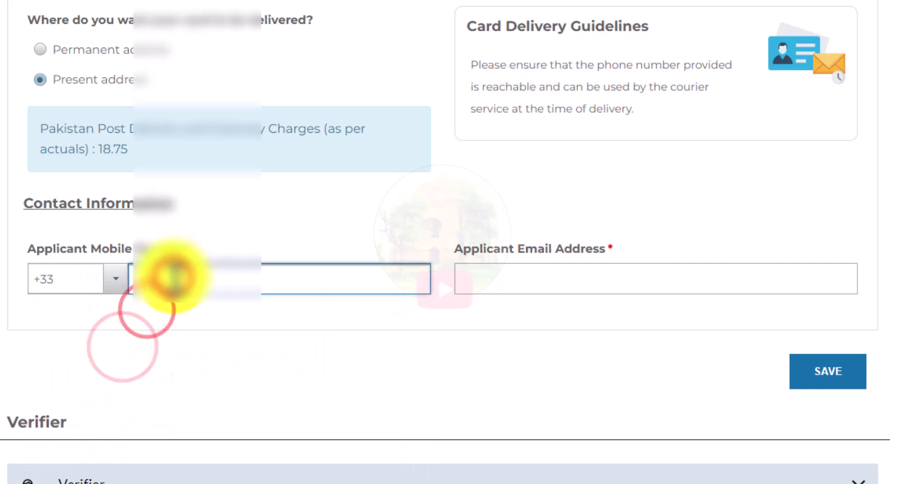
key("ctrl+v")
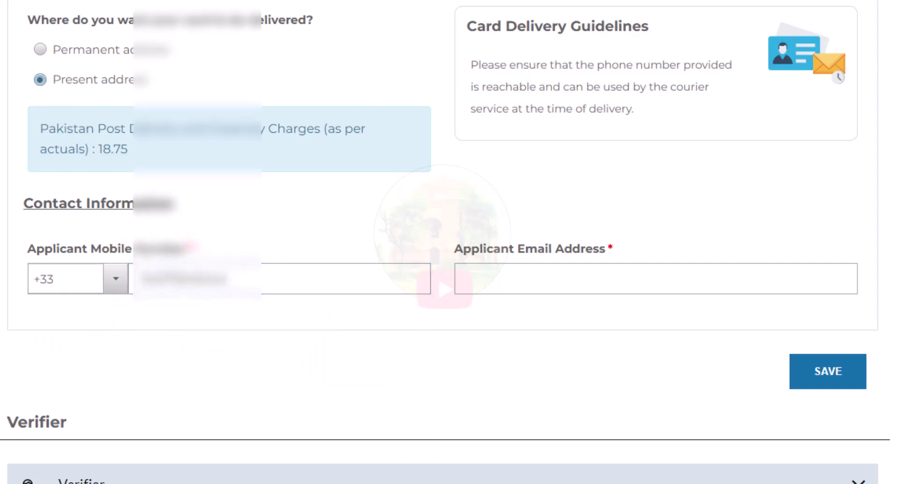
Step: Fill in the applicant's e-mail address and save the contact details
left_click(527, 279)
key("ctrl+v")
left_click(475, 368)
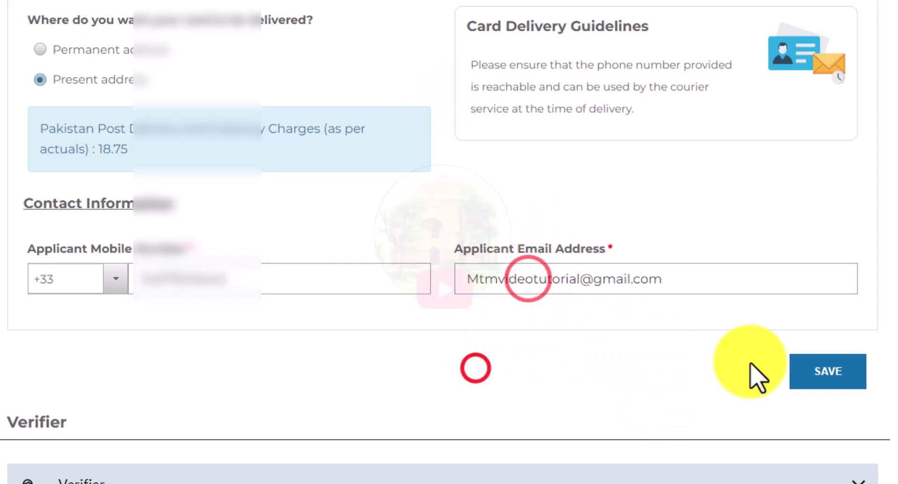
left_click(816, 376)
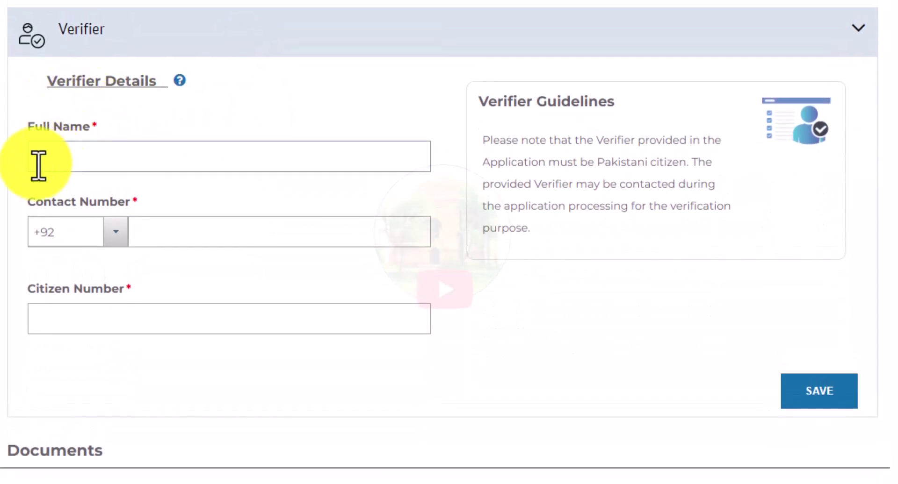
Step: Type the verifier's full name, fill the contact and citizen numbers, and save Verifier Details
left_click(38, 165)
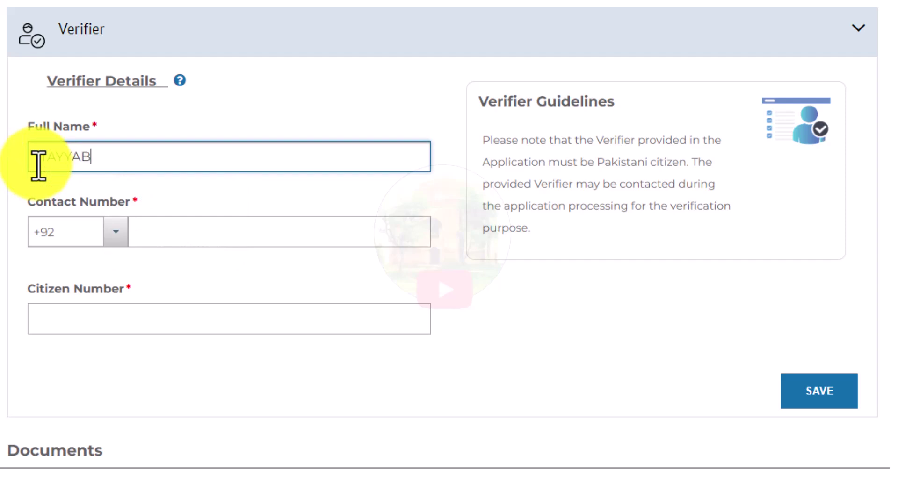
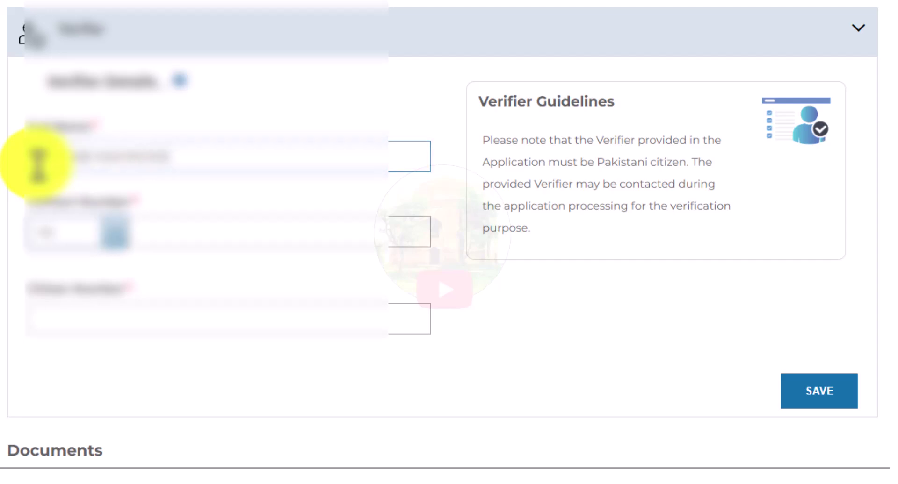
key("Tab")
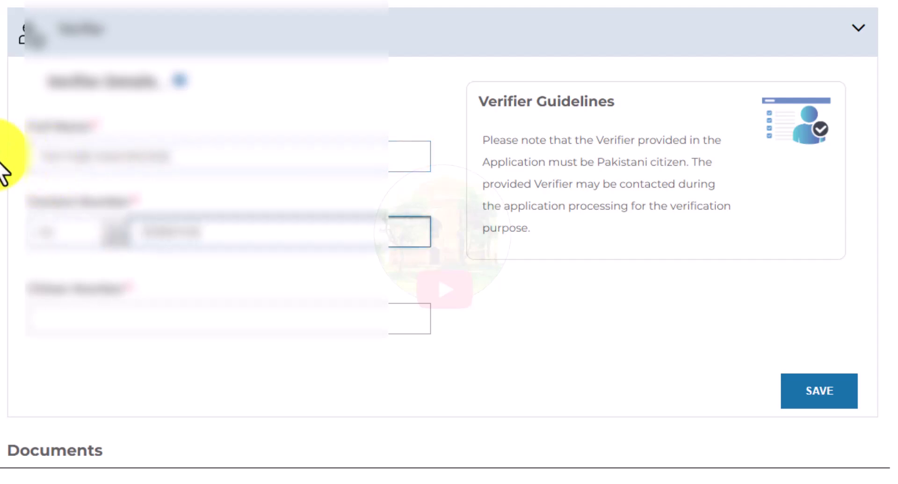
left_click(30, 313)
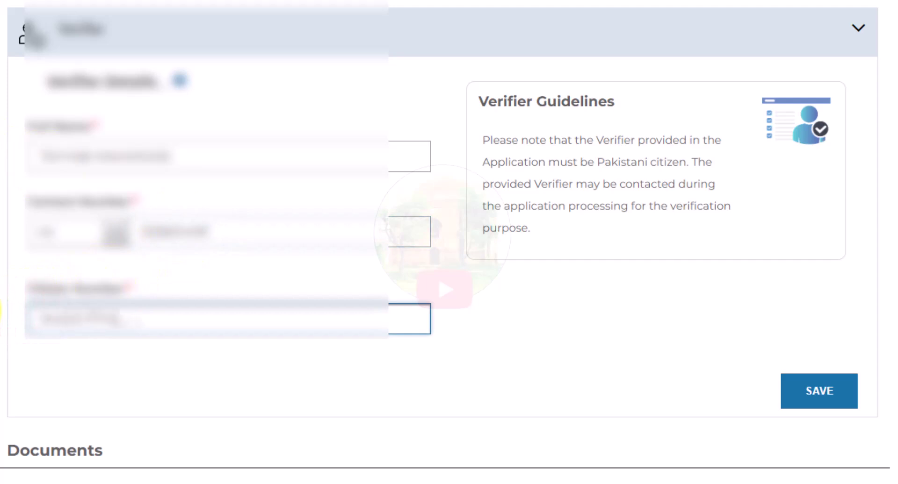
left_click(644, 384)
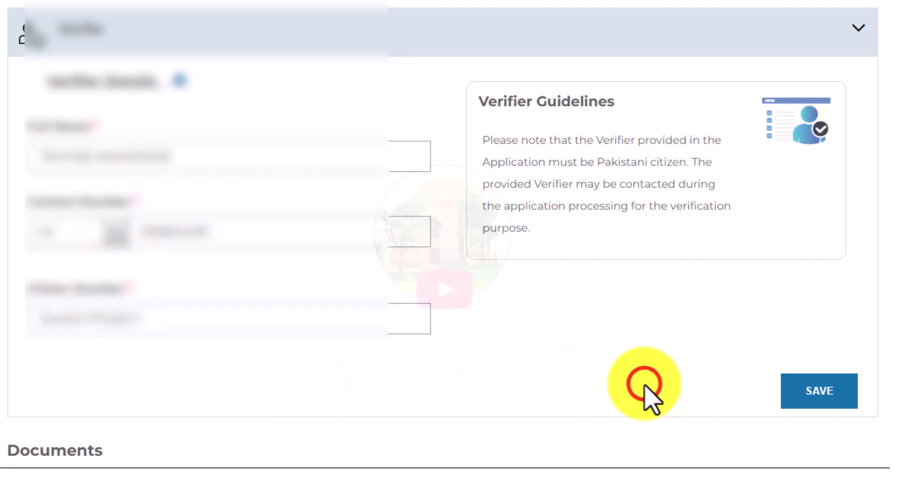
left_click(801, 396)
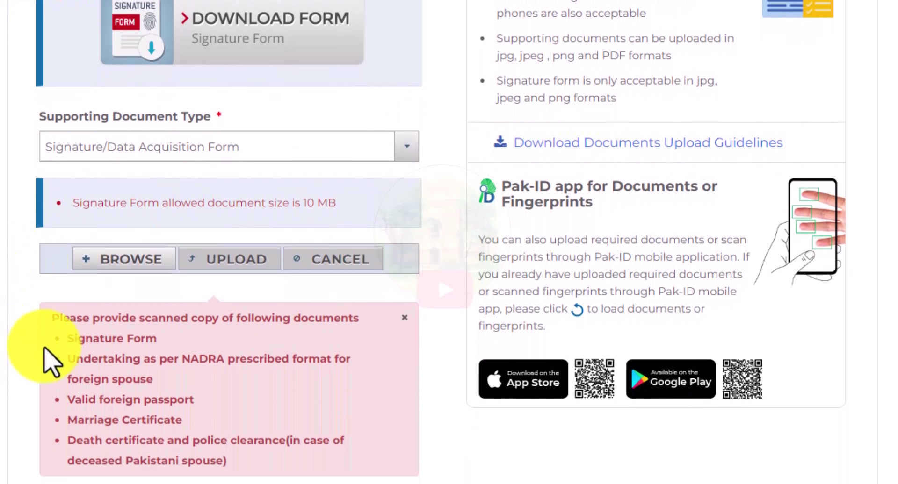
left_click_drag(66, 339, 128, 340)
left_click(154, 340)
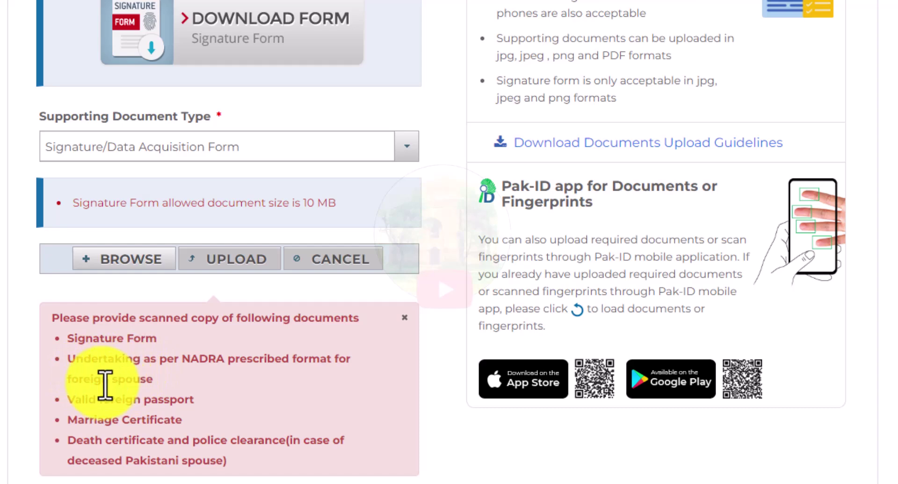
left_click_drag(71, 400, 193, 400)
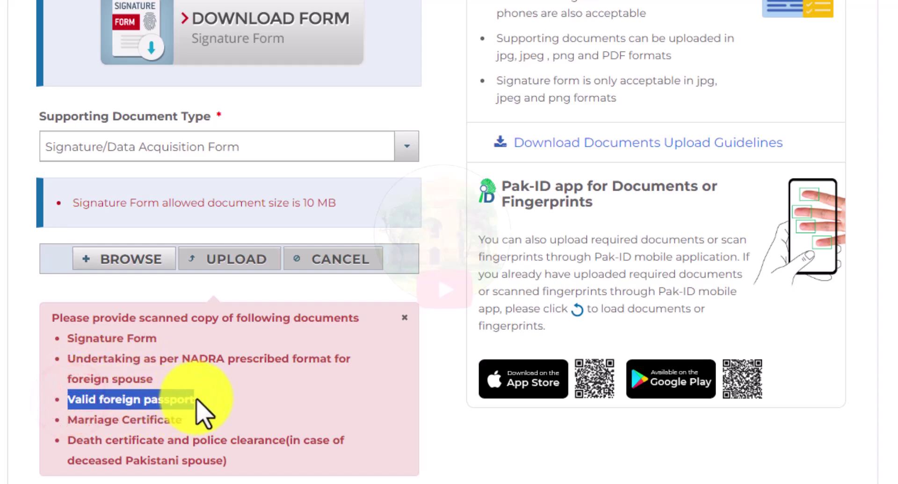
left_click(204, 396)
left_click_drag(74, 420, 256, 409)
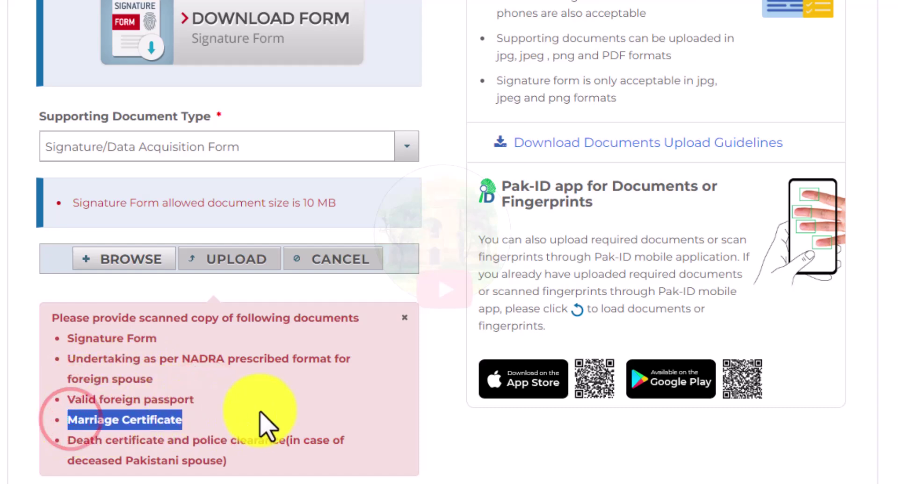
left_click(256, 409)
left_click_drag(77, 441, 261, 464)
left_click(244, 459)
left_click(251, 438)
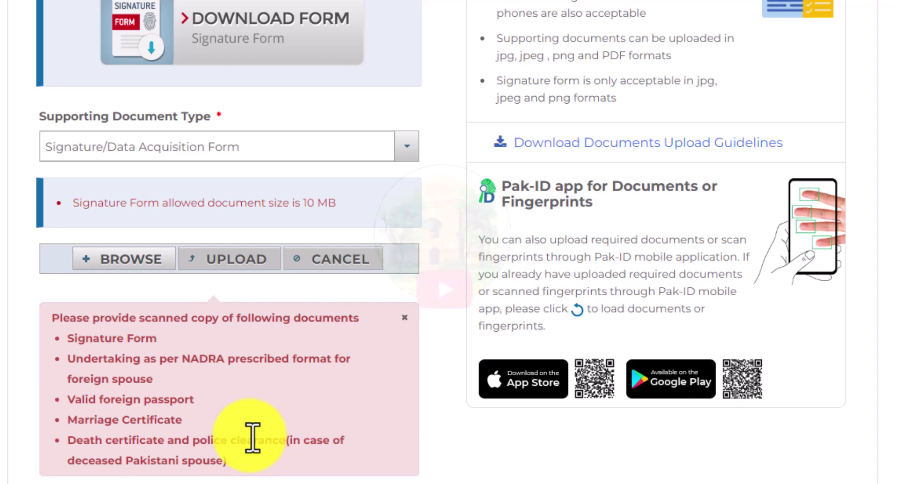
left_click_drag(73, 443, 227, 465)
left_click(75, 444)
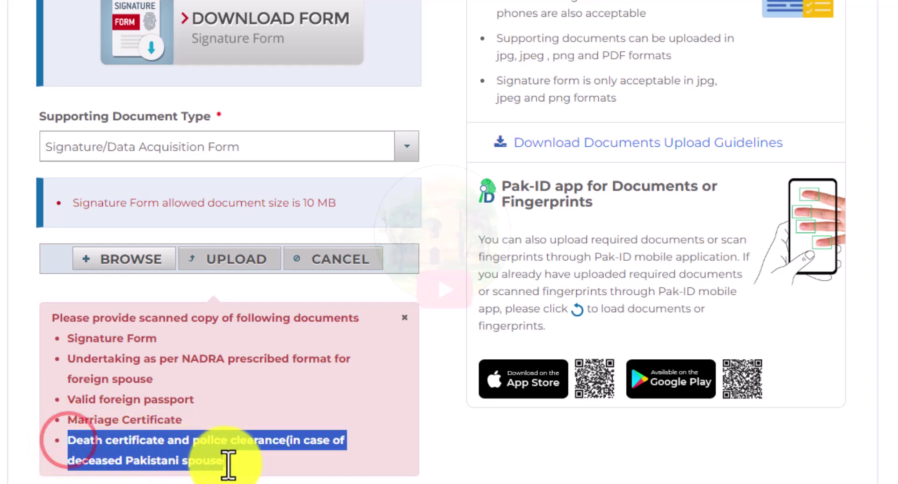
left_click(252, 463)
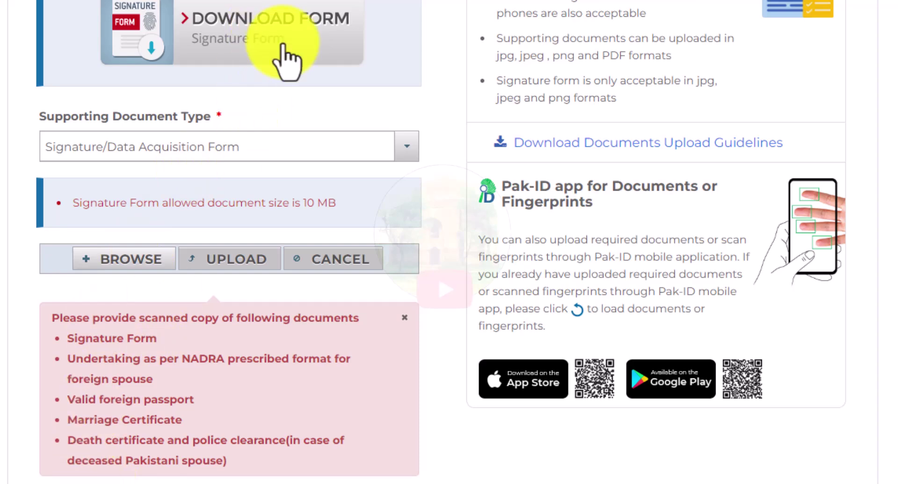
Step: Download the blank signature form through IDM as Signature-Form_2.pdf
left_click(286, 60)
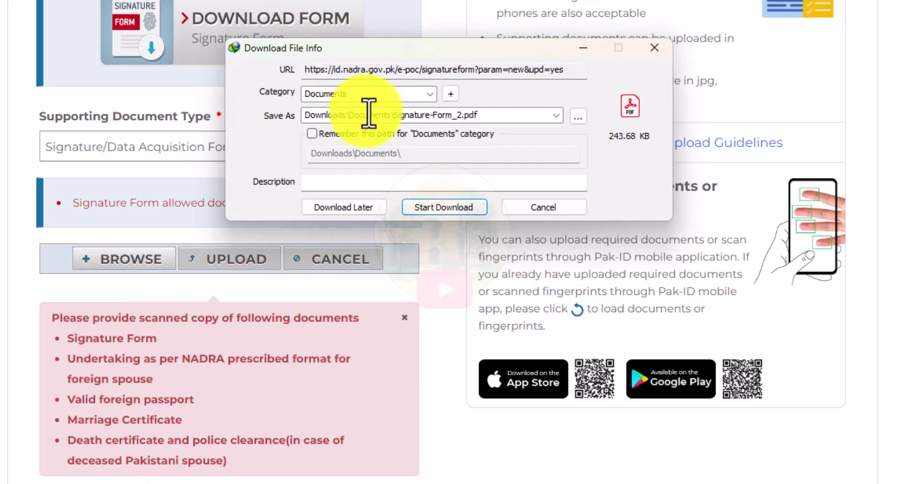
left_click(443, 207)
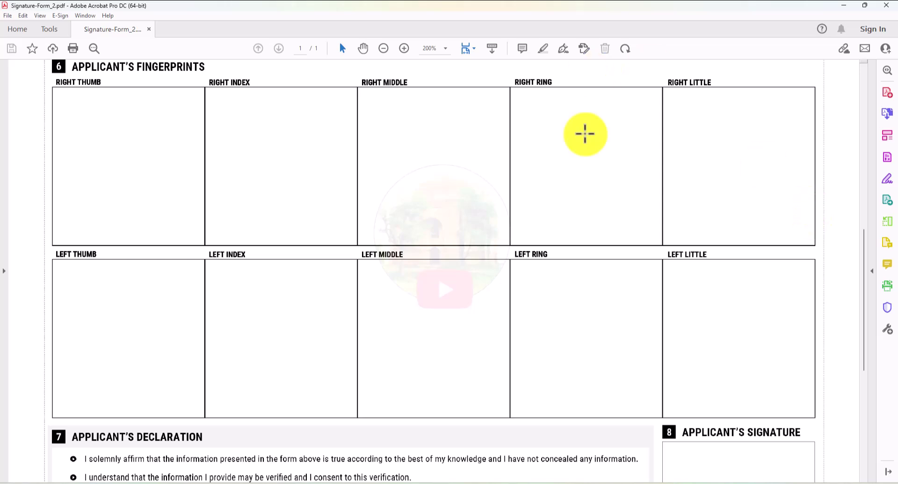
Step: Scroll through the fingerprint and declaration sections, then close Signature-Form_2.pdf in Acrobat
left_click_drag(866, 271, 866, 316)
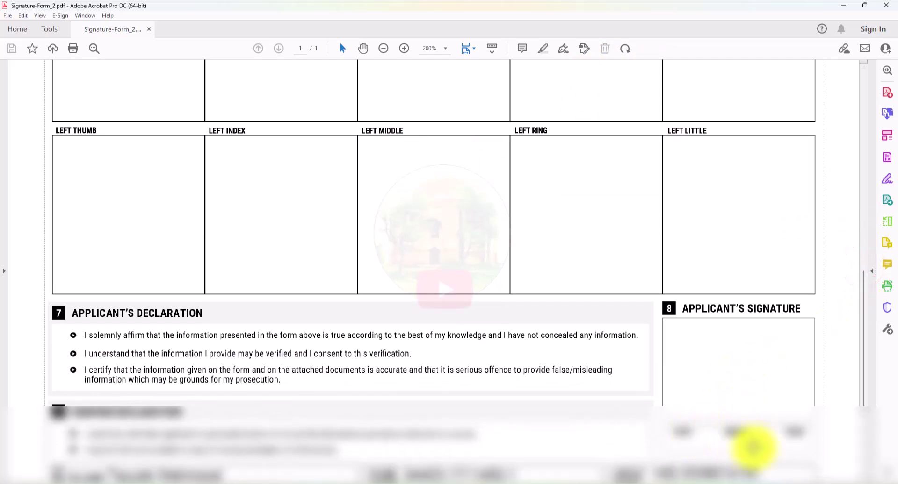
left_click_drag(865, 357, 863, 355)
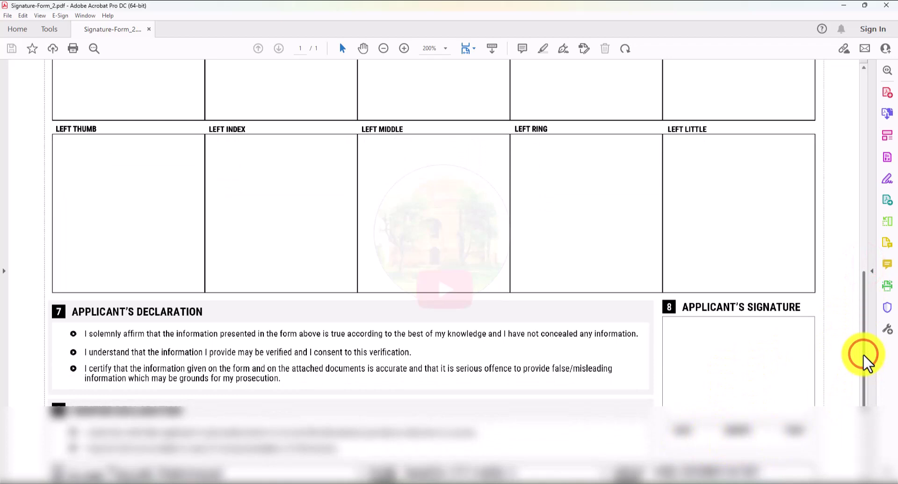
left_click(886, 5)
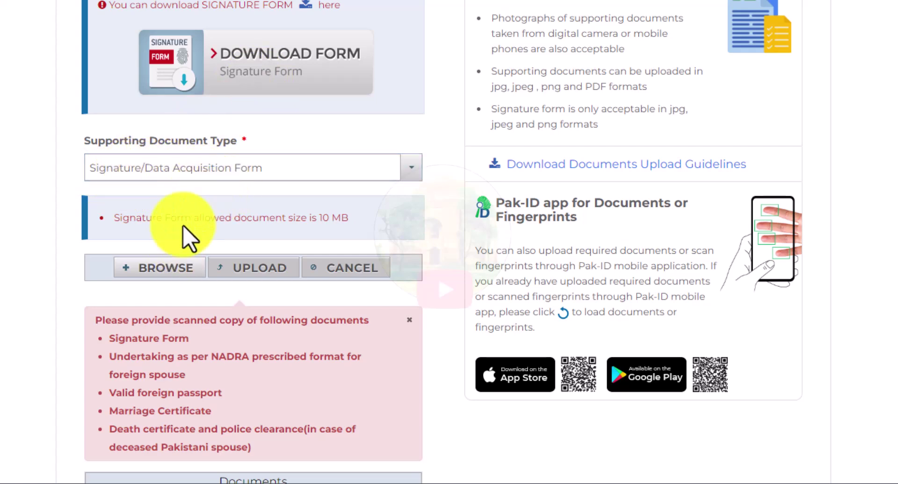
Step: Attach the scanned signature form, upload it, and check it appears as Signatures Form
left_click(164, 267)
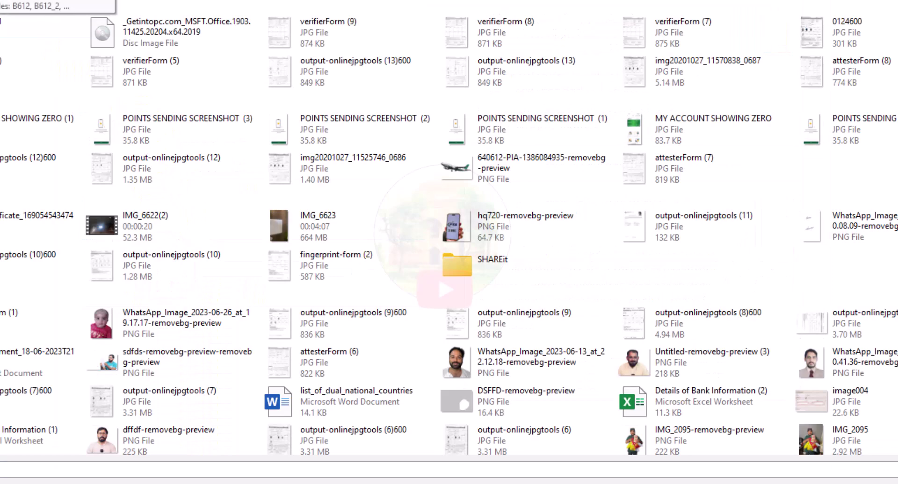
double_click(3, 40)
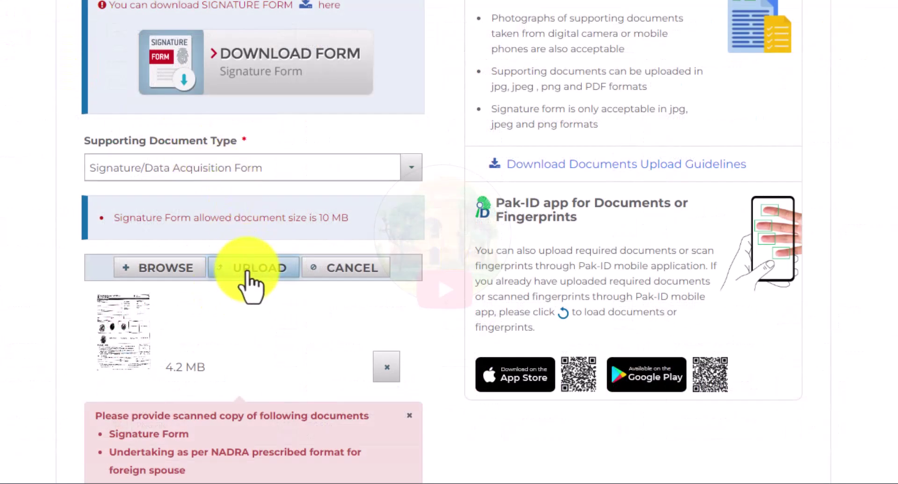
left_click(247, 276)
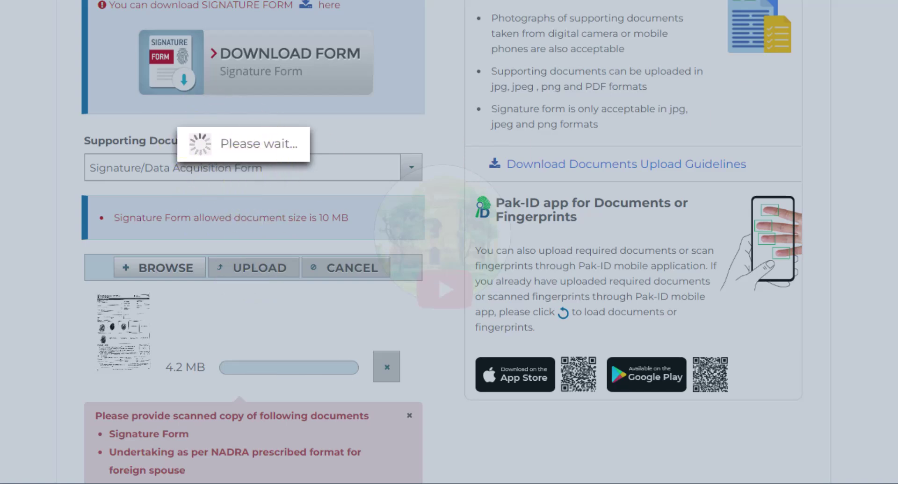
scroll(253, 243, "down", 5)
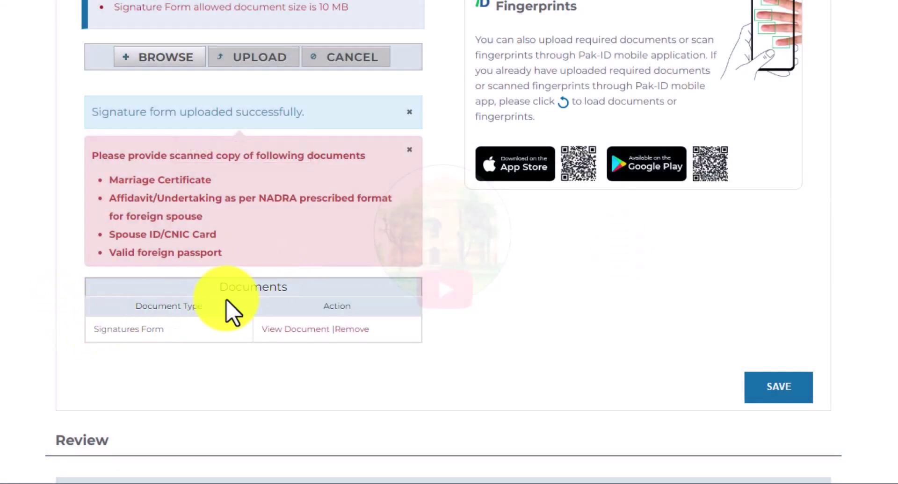
left_click_drag(223, 289, 307, 296)
left_click(301, 284)
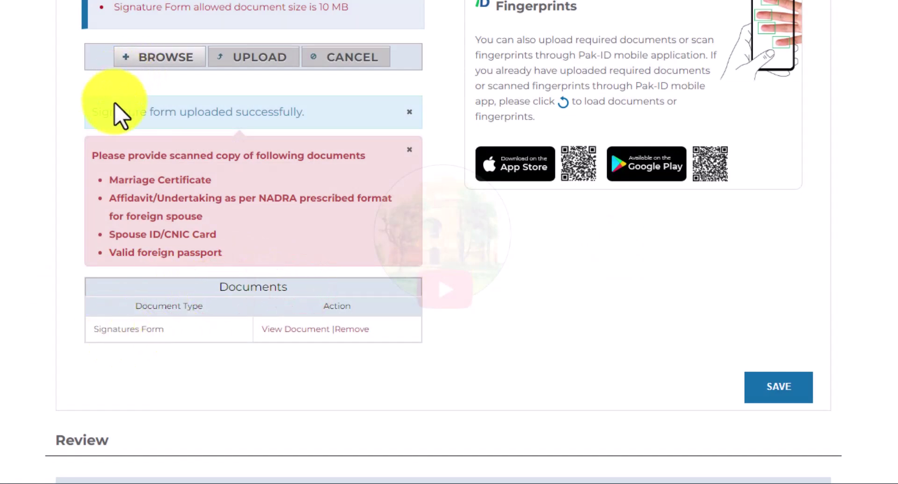
scroll(266, 299, "up", 2)
Step: Upload verifierForm (5) as the Marriage Certificate supporting document
left_click_drag(115, 249, 183, 257)
left_click(295, 262)
left_click(220, 28)
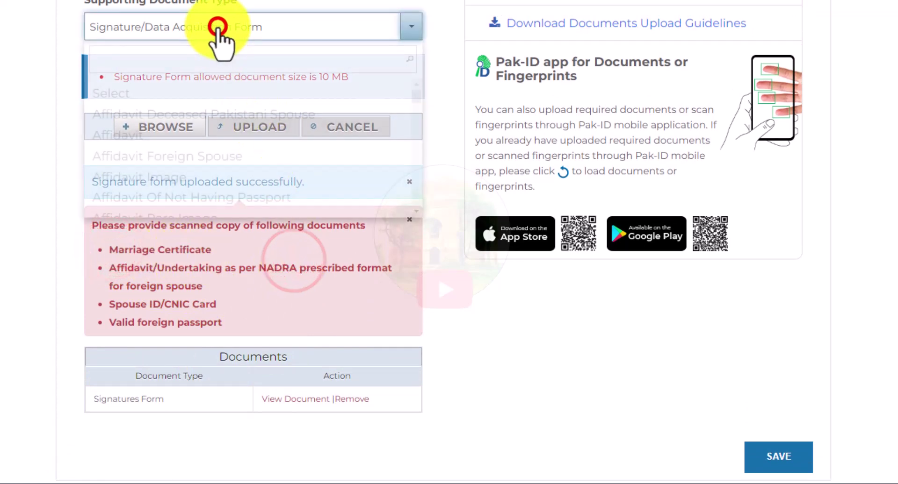
type("MA")
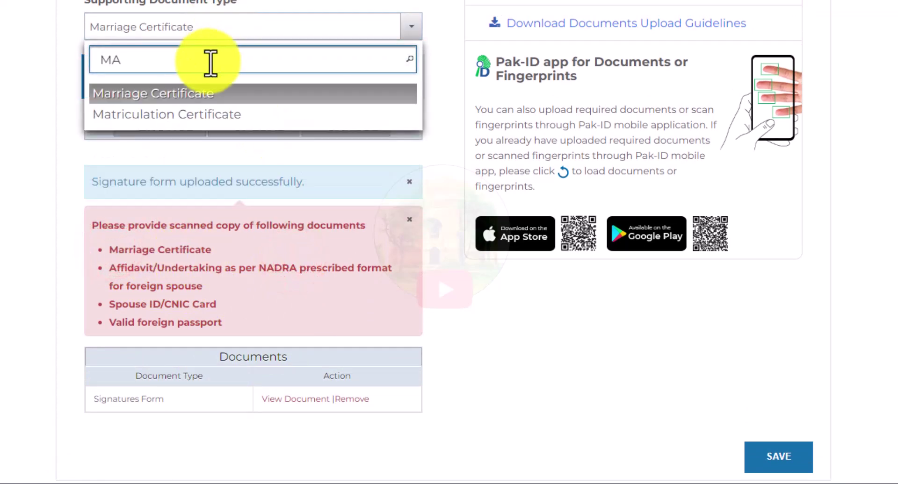
left_click(185, 92)
left_click(167, 127)
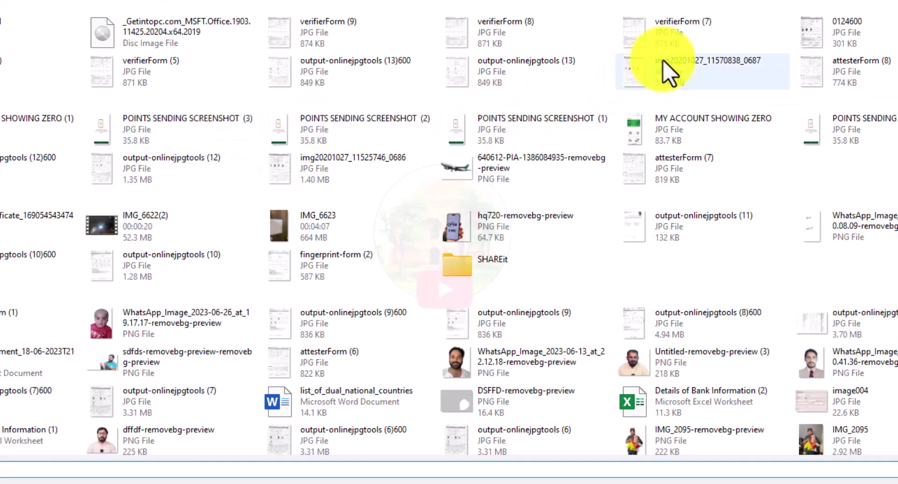
double_click(149, 84)
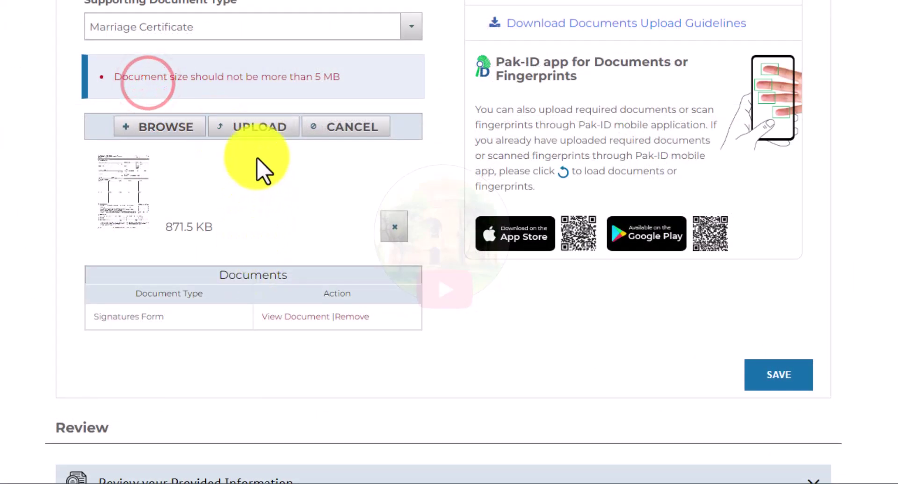
left_click(253, 126)
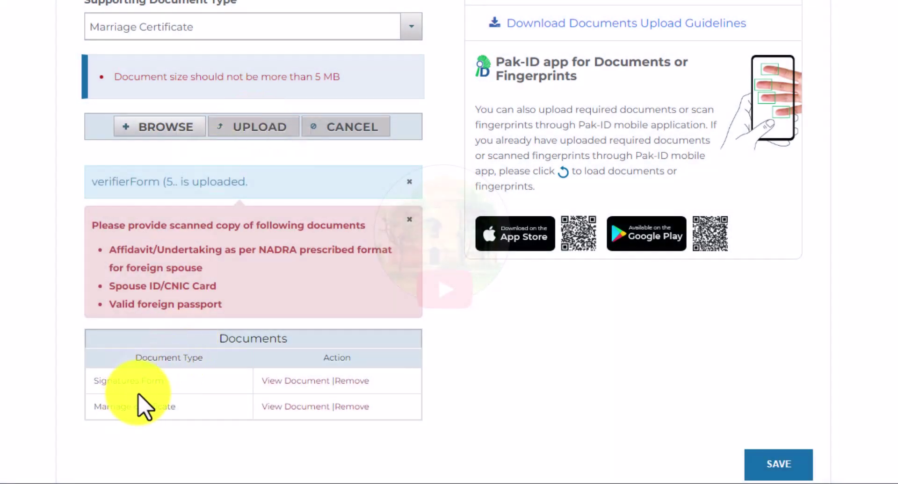
Step: Review the remaining affidavit and Spouse ID/CNIC Card requirements
left_click_drag(114, 250, 254, 272)
left_click(244, 262)
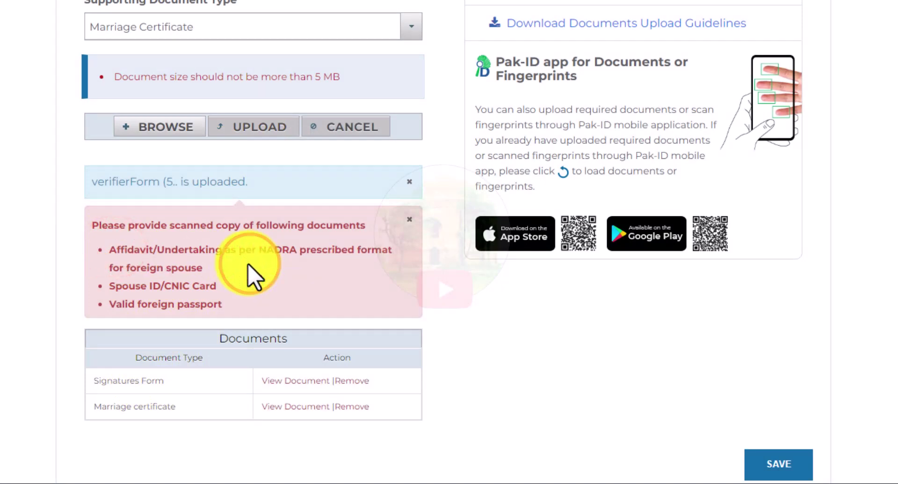
left_click_drag(112, 286, 244, 294)
left_click(244, 294)
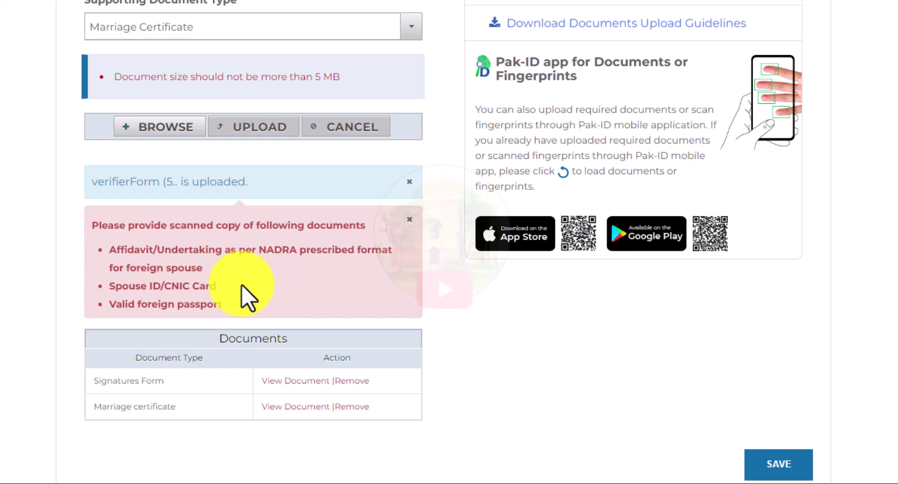
Step: Upload the spouse's ID card image as the Spouse Cnic document and dismiss the notice
left_click(164, 29)
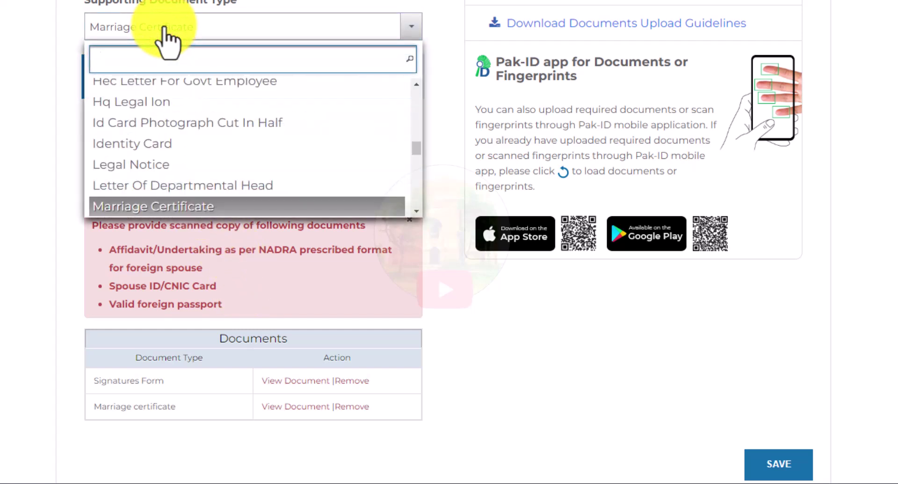
type("DP")
key("BackSpace")
key("BackSpace")
type("SP")
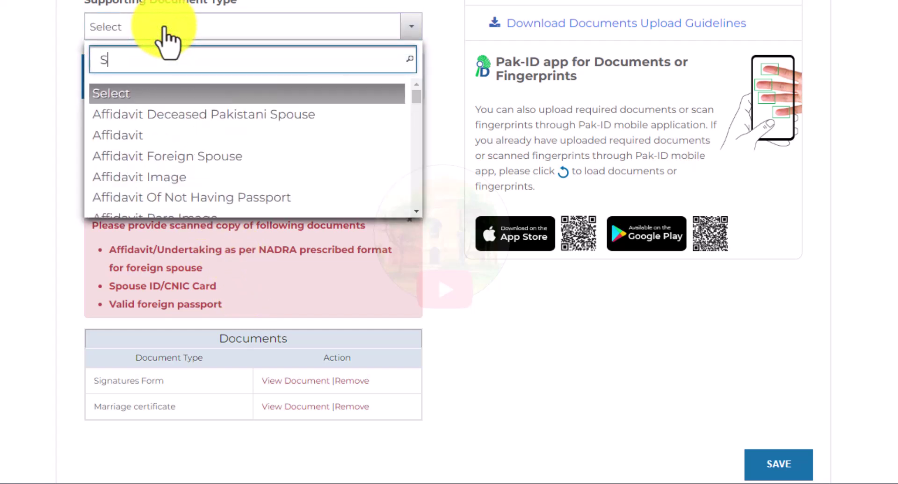
left_click(148, 96)
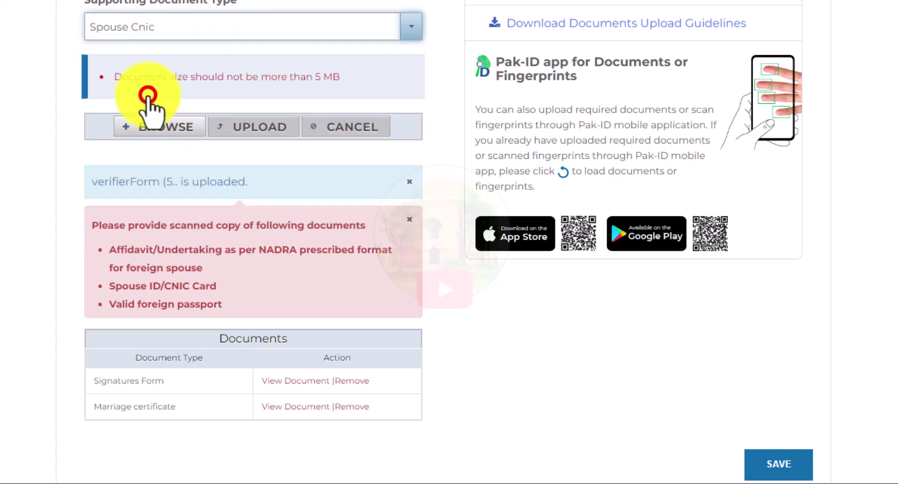
left_click(156, 127)
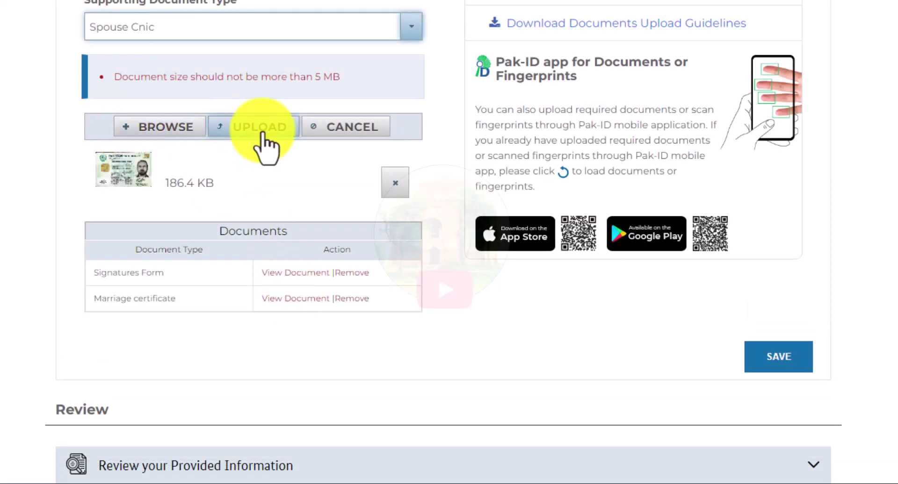
left_click(255, 128)
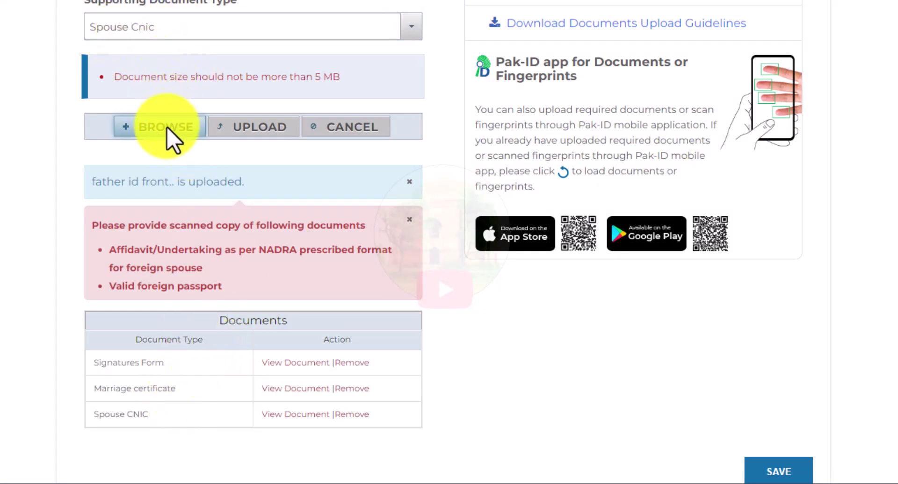
left_click(406, 184)
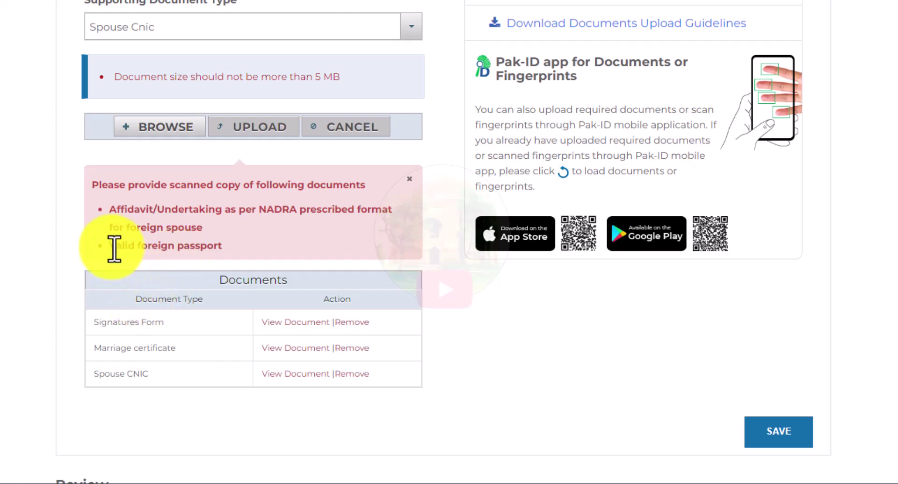
Step: Upload the passport scan as the Foreign Passport document type
left_click(163, 28)
type("F")
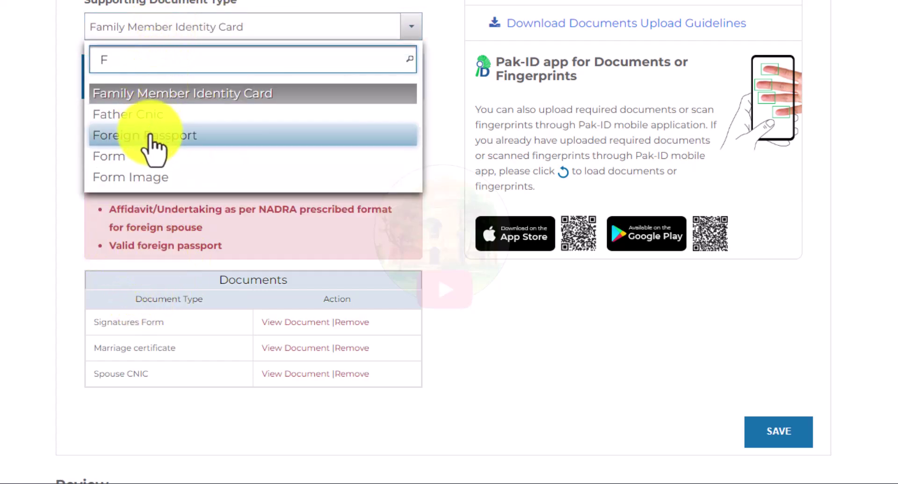
left_click(150, 135)
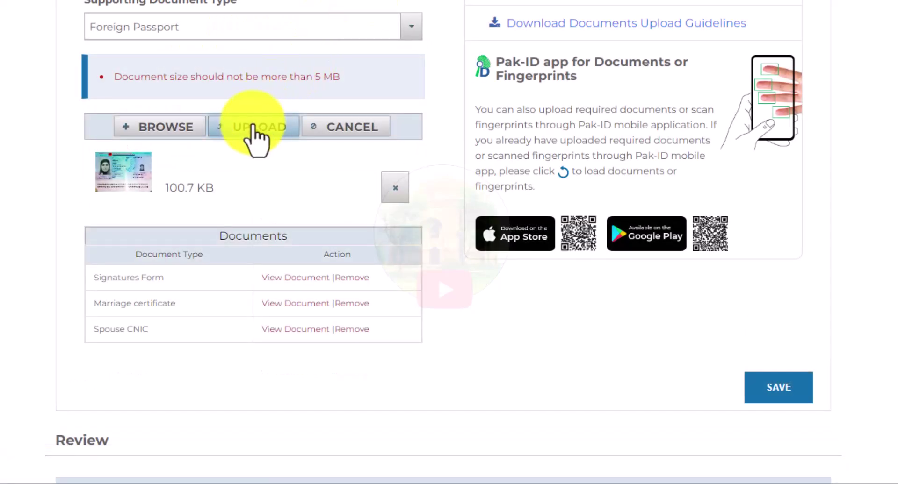
left_click(247, 121)
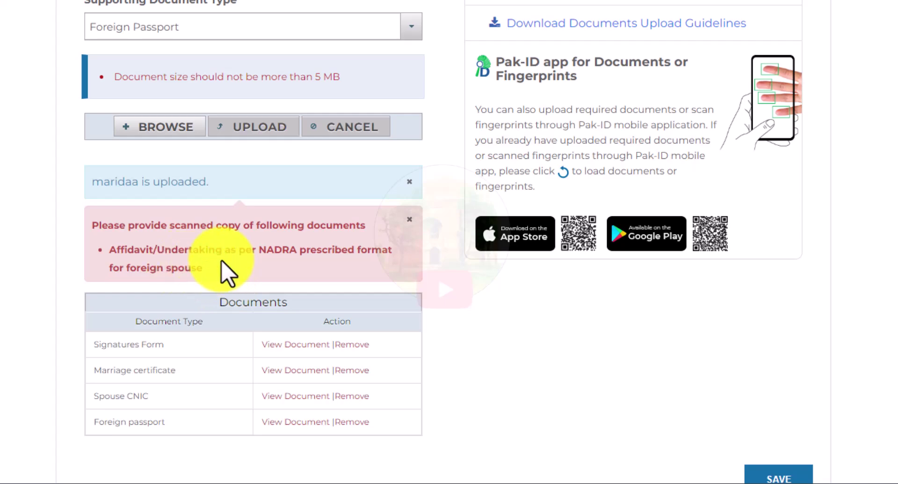
left_click_drag(120, 250, 248, 271)
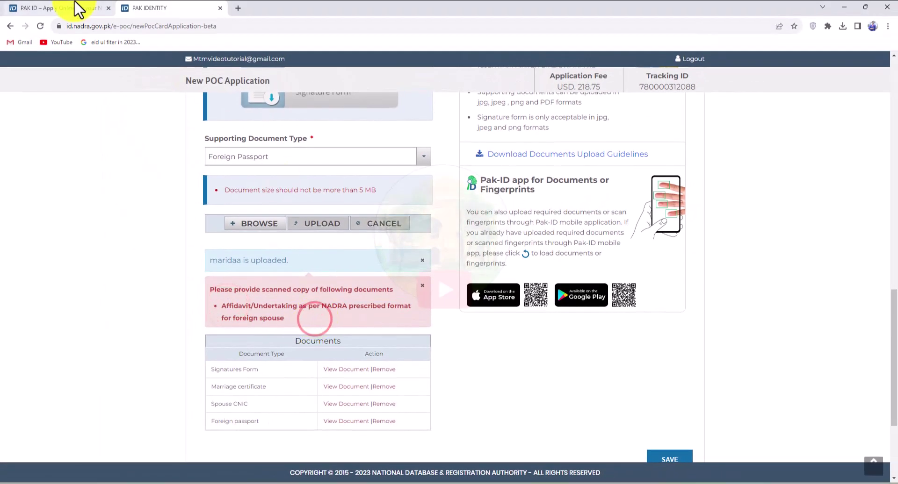
Step: Go to the NADRA Downloads page and locate the Affidavit for spouse base POC – Alive Spouse
left_click(76, 10)
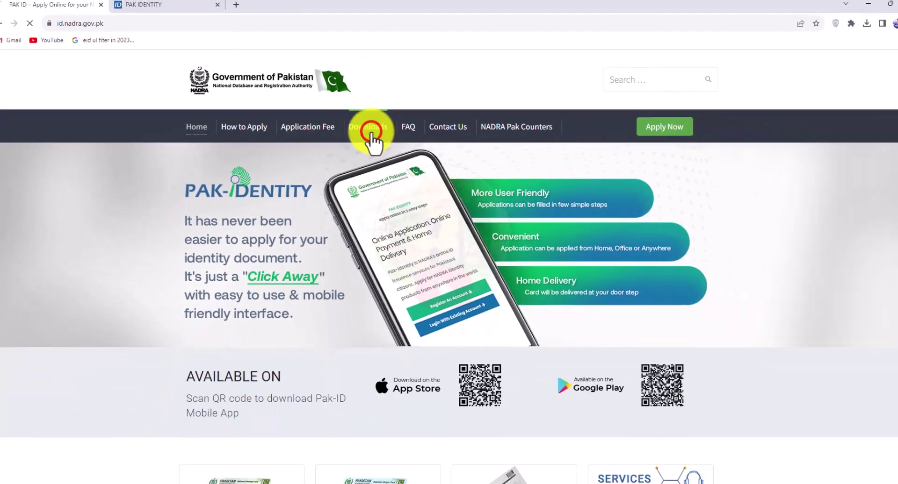
left_click(468, 181)
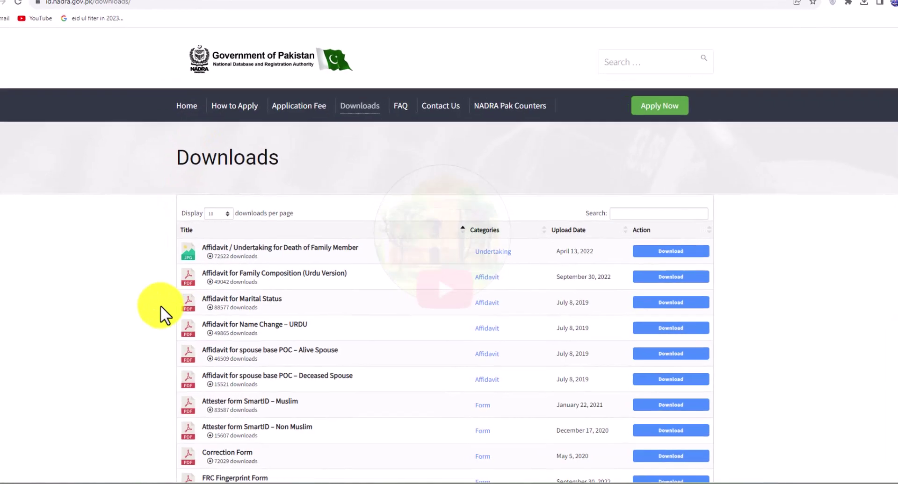
scroll(1, 218, "down", 2)
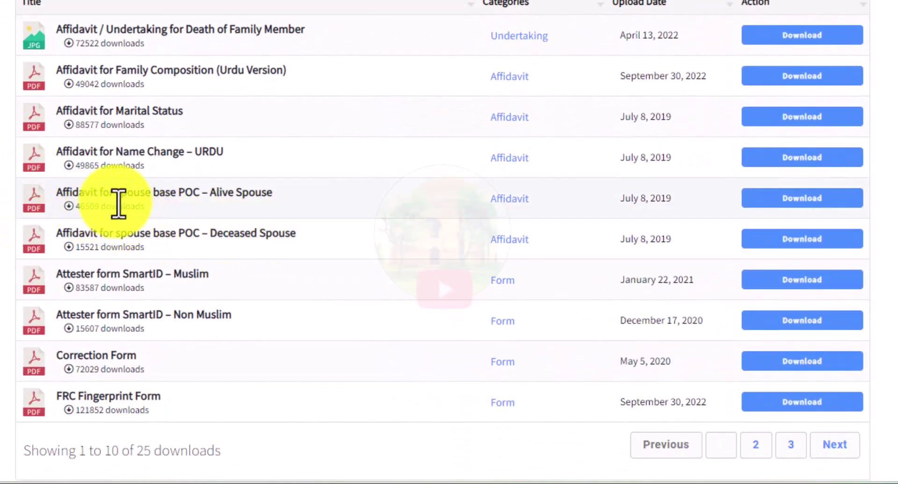
left_click_drag(153, 193, 253, 194)
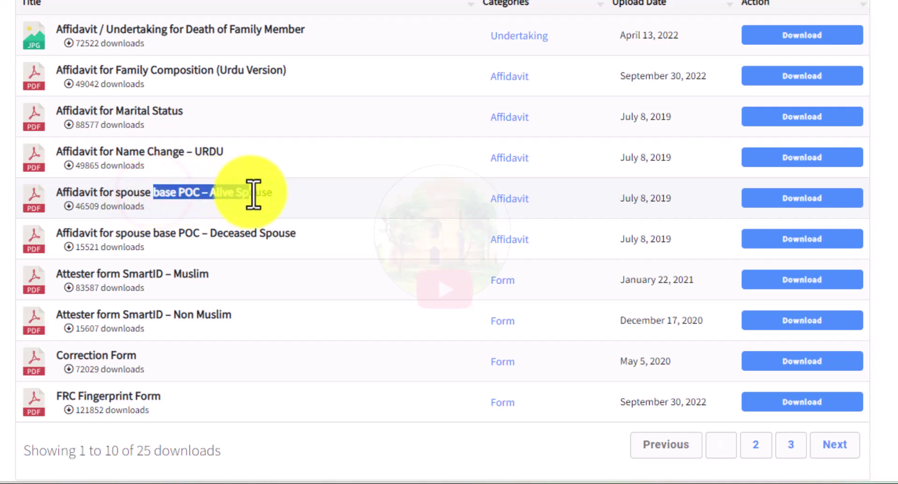
left_click(281, 206)
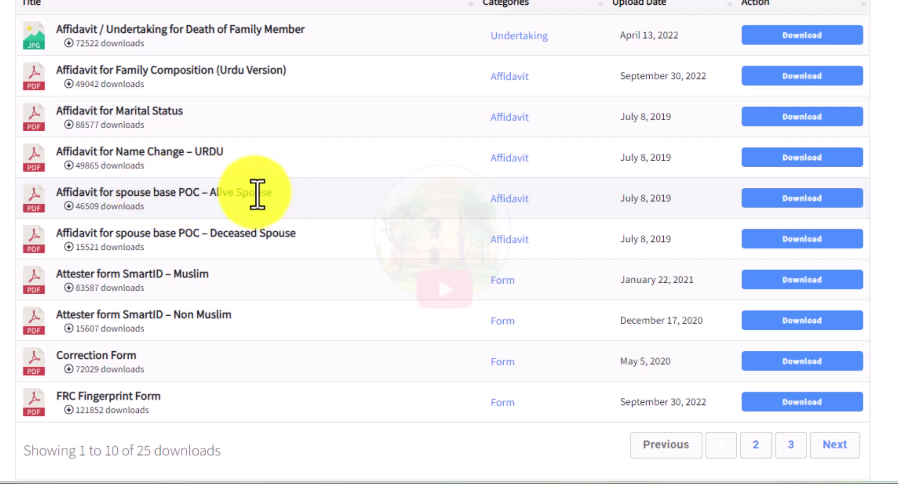
left_click_drag(63, 193, 295, 206)
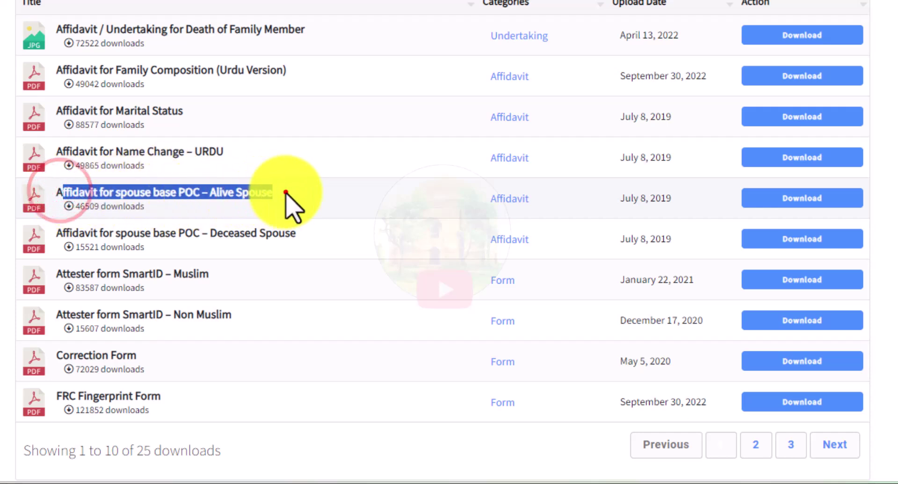
left_click(284, 192)
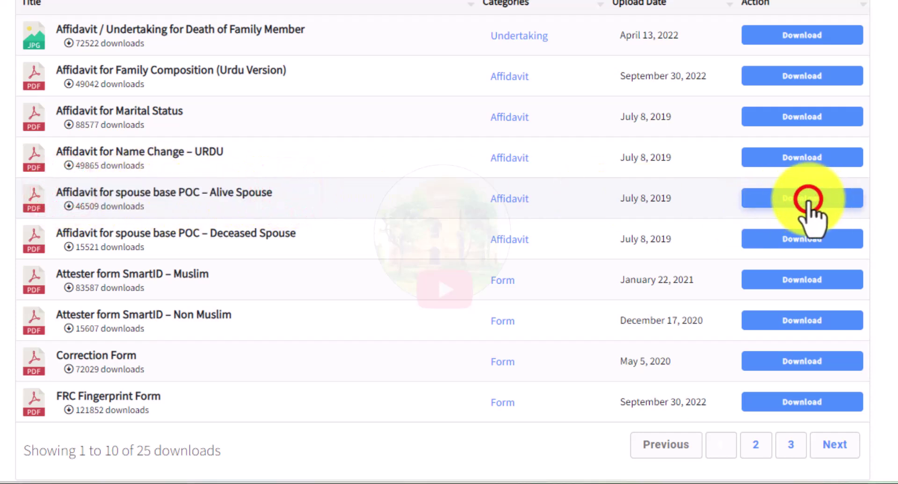
Step: Download the Alive Spouse affidavit PDF and open it in Acrobat
left_click(772, 197)
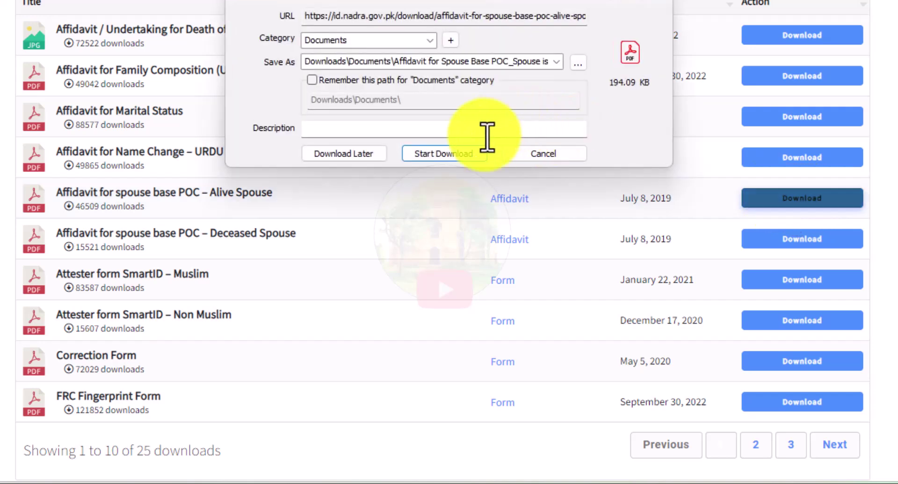
left_click(447, 155)
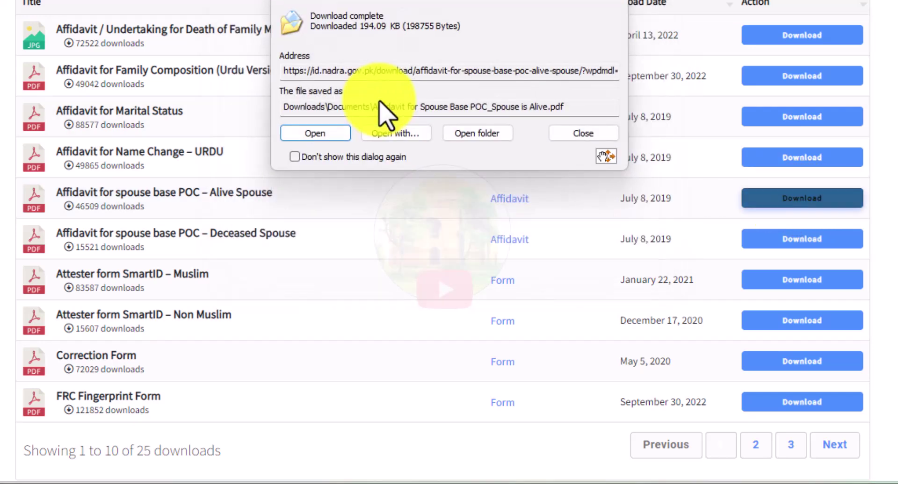
left_click(322, 159)
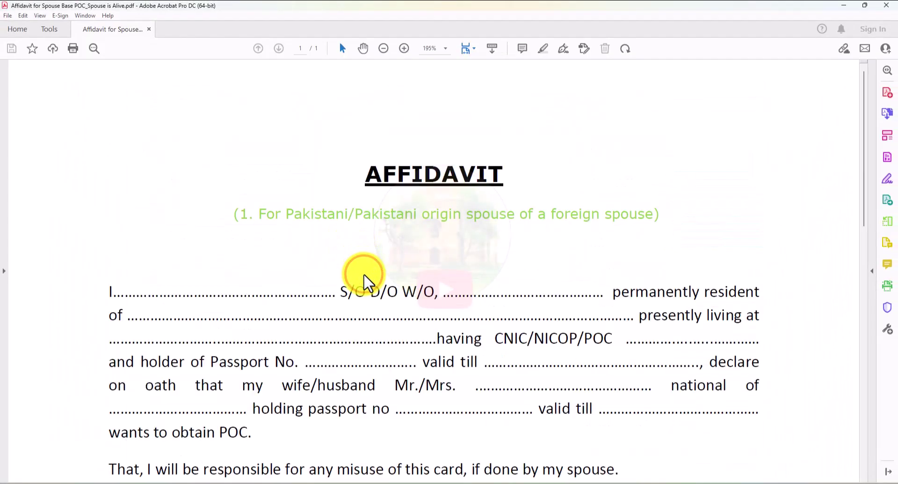
key("ctrl+minus")
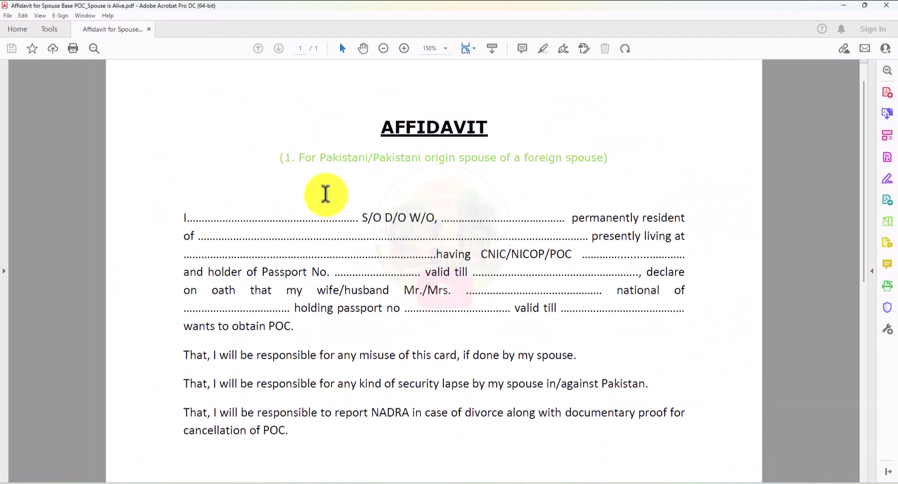
scroll(276, 216, "down", 1)
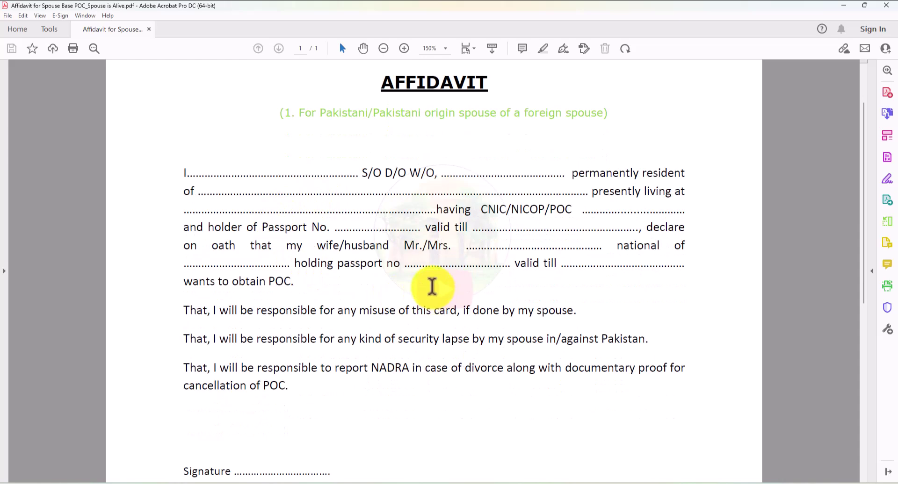
scroll(346, 304, "down", 4)
scroll(347, 303, "down", 4)
scroll(347, 304, "up", 11)
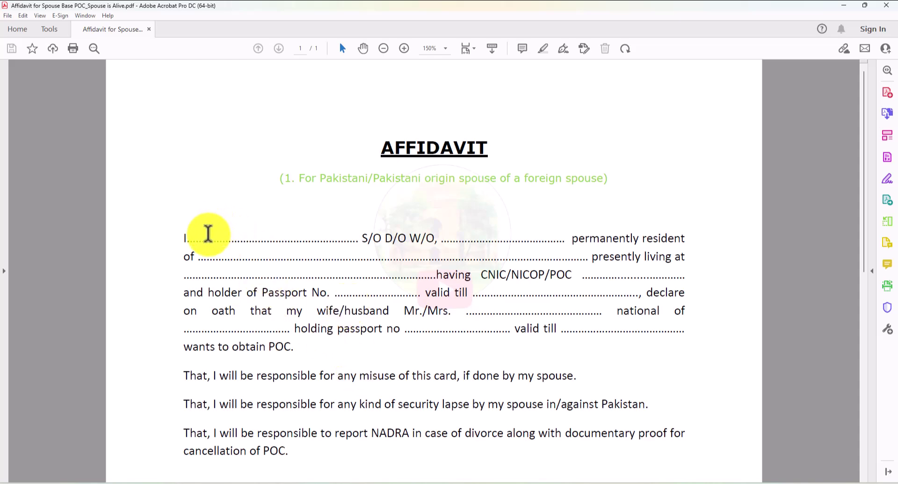
left_click_drag(209, 234, 231, 234)
left_click(295, 236)
left_click_drag(458, 232, 563, 223)
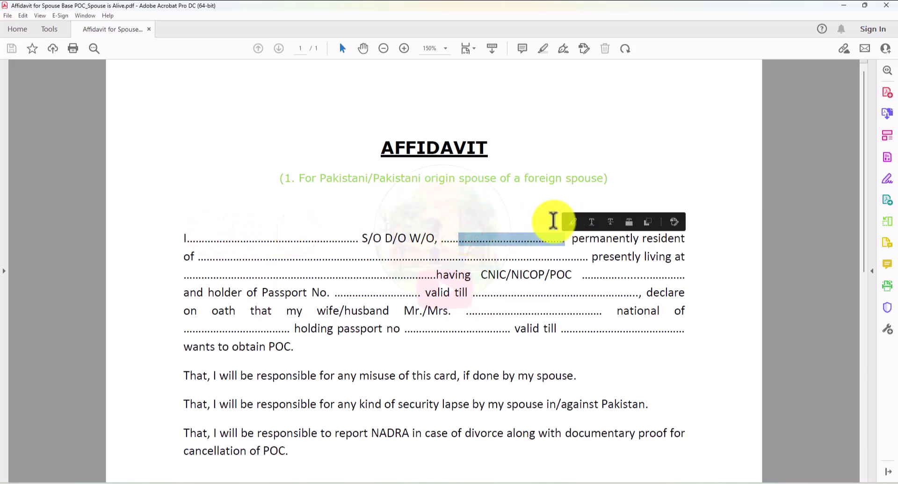
left_click(600, 249)
left_click_drag(260, 257, 356, 257)
left_click_drag(210, 275, 353, 275)
left_click_drag(589, 276, 664, 274)
left_click_drag(348, 294, 405, 297)
left_click_drag(481, 294, 547, 293)
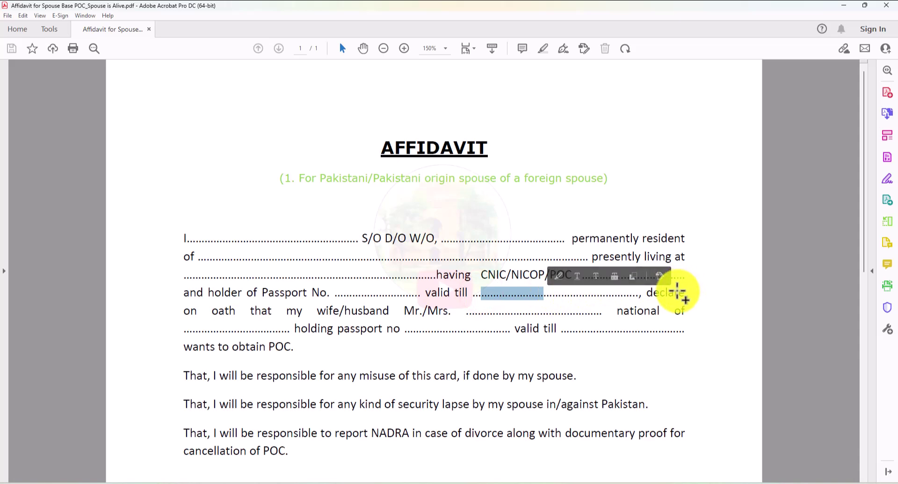
left_click_drag(469, 311, 557, 312)
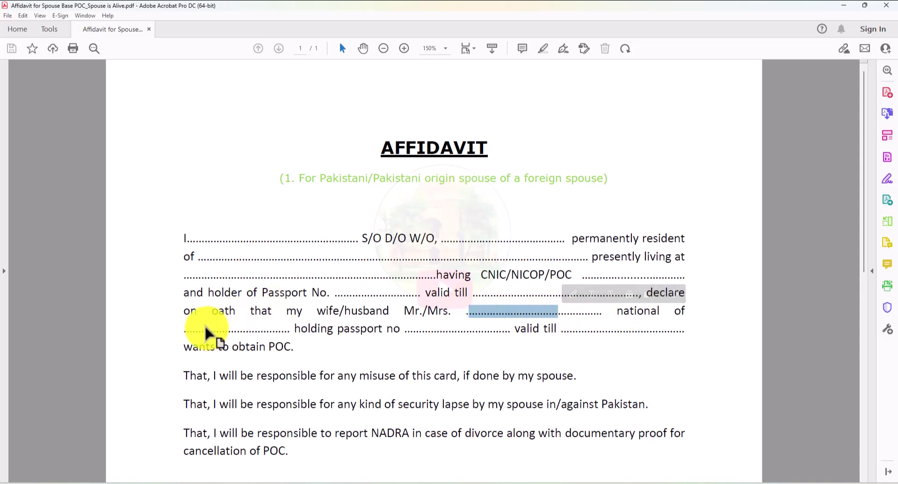
left_click_drag(196, 328, 299, 328)
left_click_drag(419, 329, 509, 329)
left_click_drag(581, 328, 665, 327)
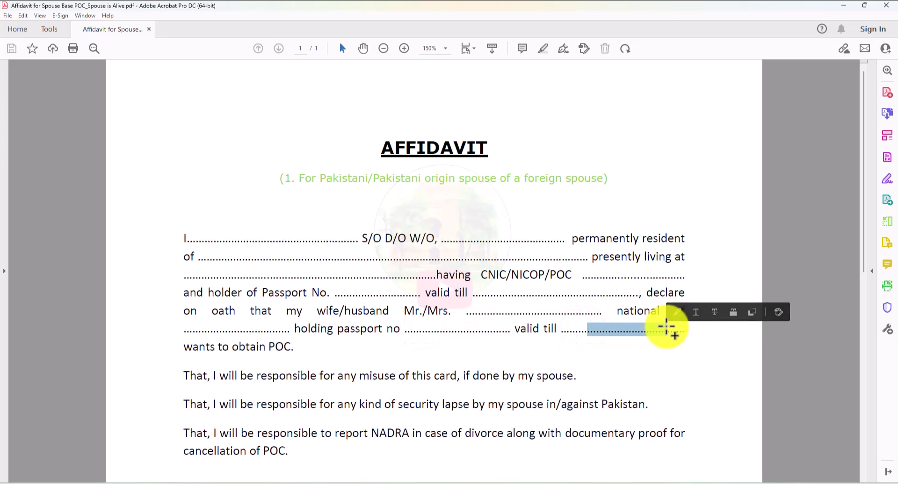
scroll(568, 287, "down", 5)
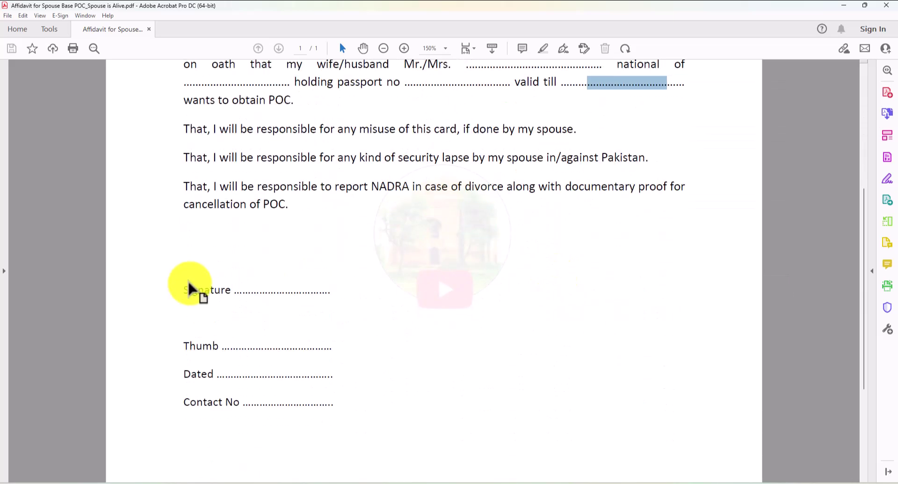
left_click_drag(251, 289, 341, 287)
scroll(283, 293, "down", 1)
left_click_drag(238, 287, 306, 295)
left_click_drag(233, 329, 322, 326)
left_click_drag(255, 355, 322, 355)
scroll(427, 384, "down", 3)
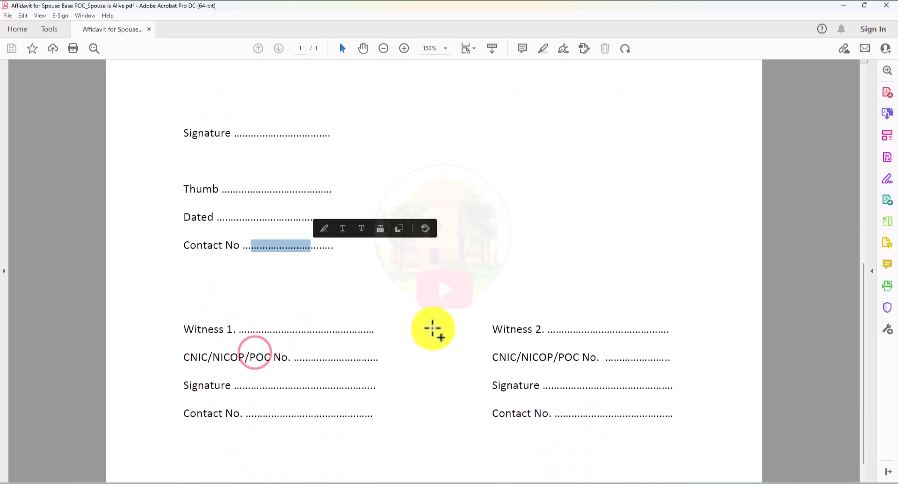
left_click(446, 315)
left_click_drag(251, 306, 357, 305)
left_click(335, 290)
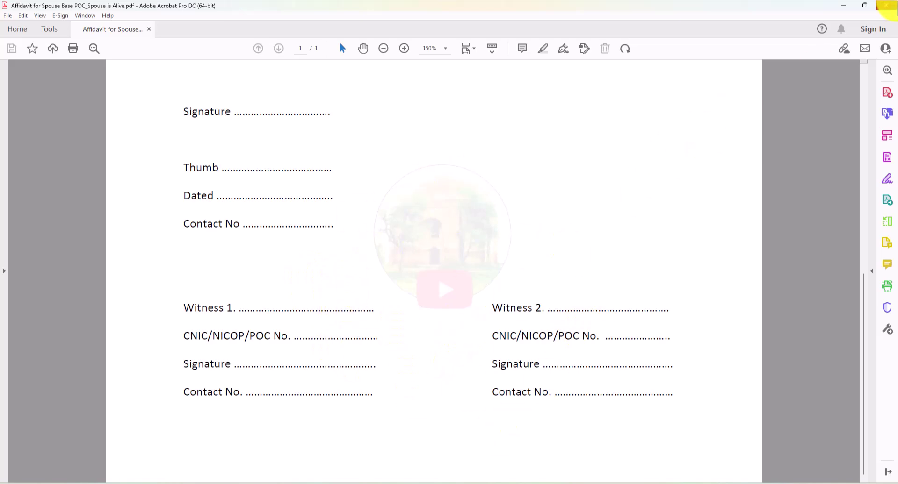
Step: Close the affidavit file, return to the New POC Application, and choose Affidavit Foreign Spouse as the document type
left_click(886, 5)
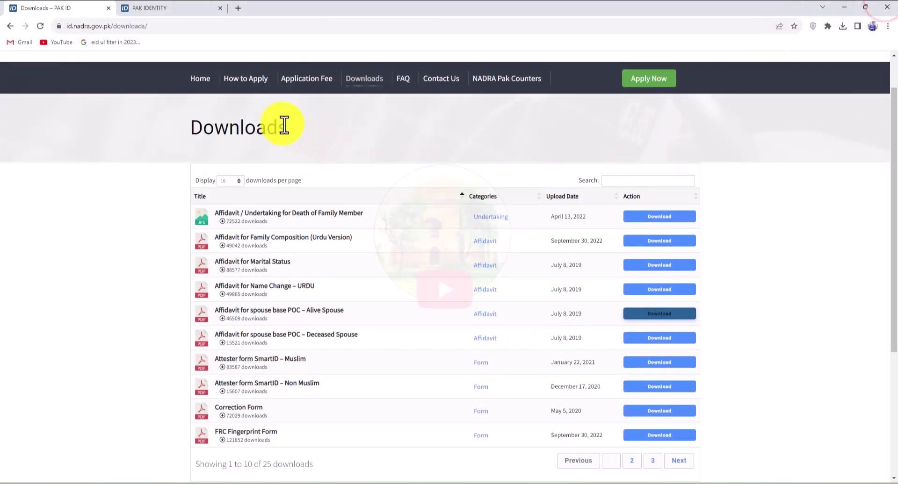
left_click(164, 10)
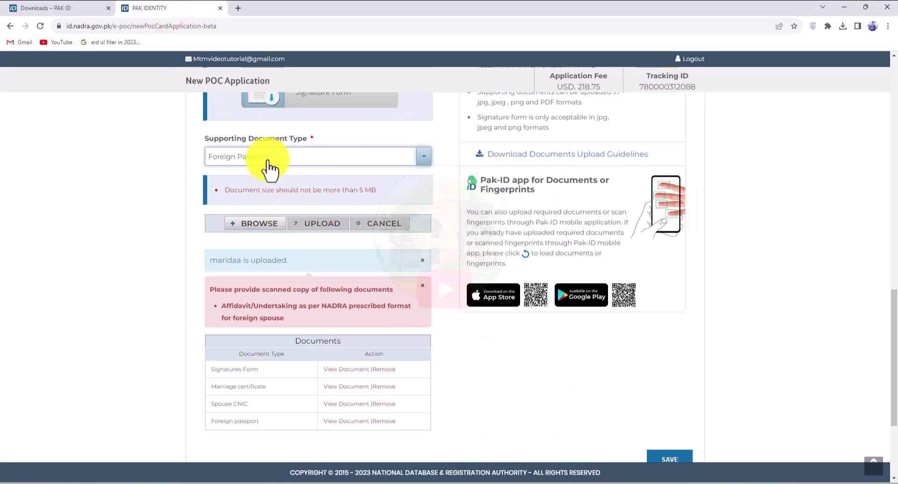
left_click(268, 159)
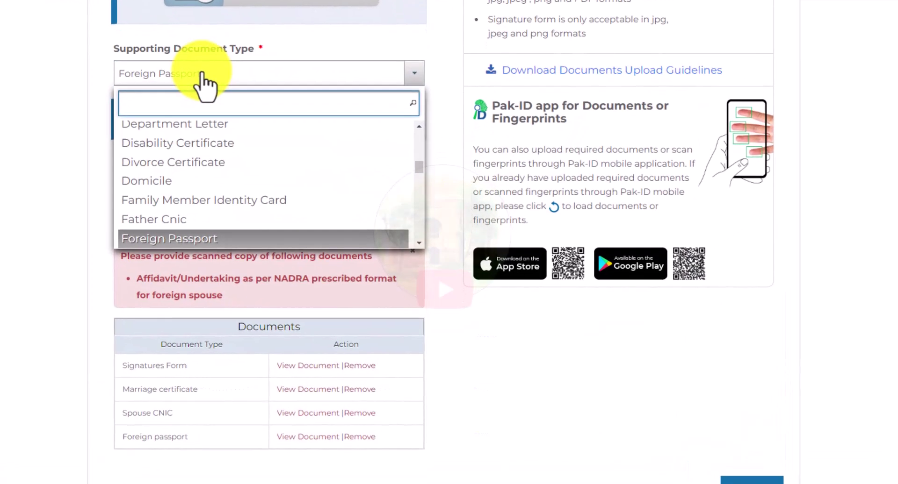
type("AF")
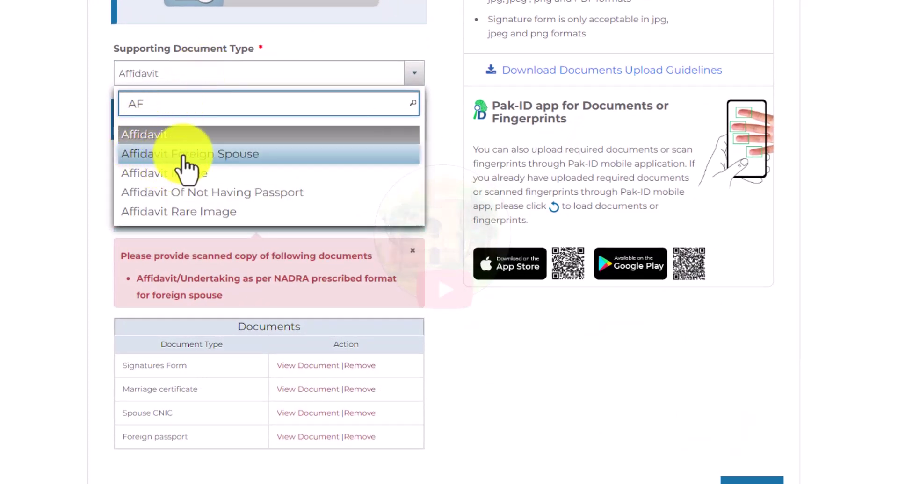
left_click(183, 154)
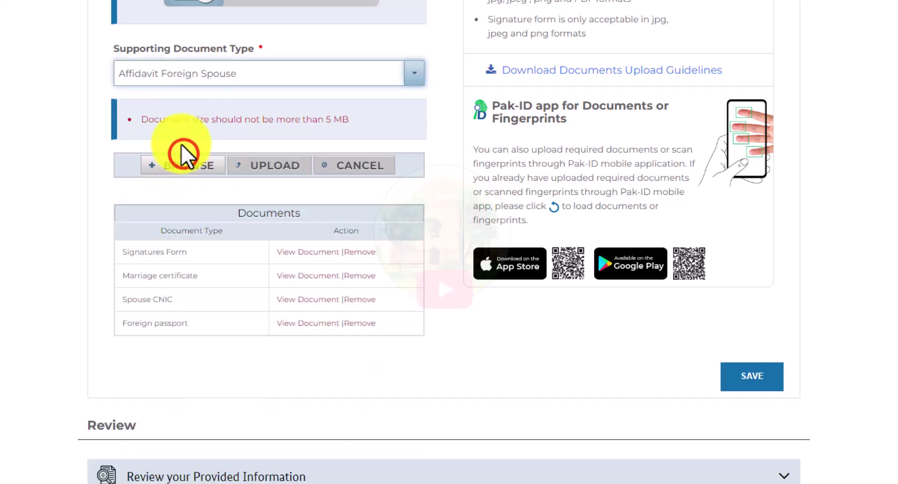
Step: Attach and upload the affidavit file, then save the Documents section
left_click(170, 168)
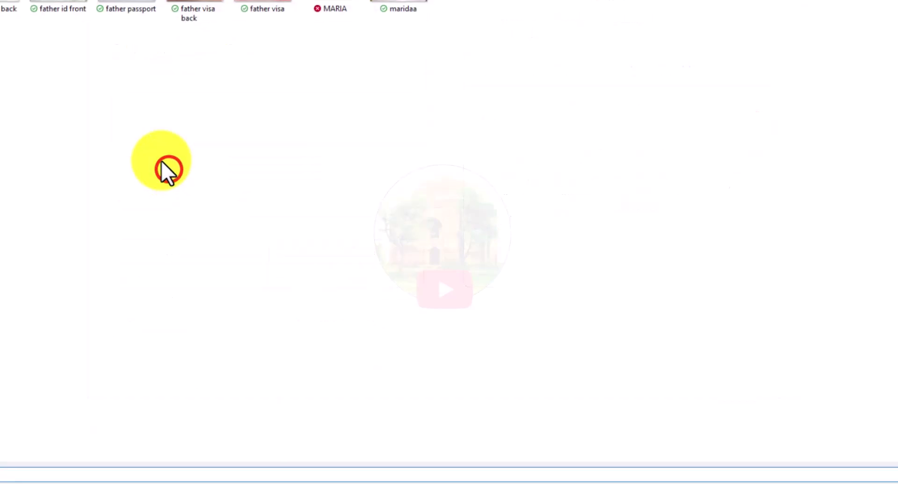
double_click(186, 113)
left_click(280, 168)
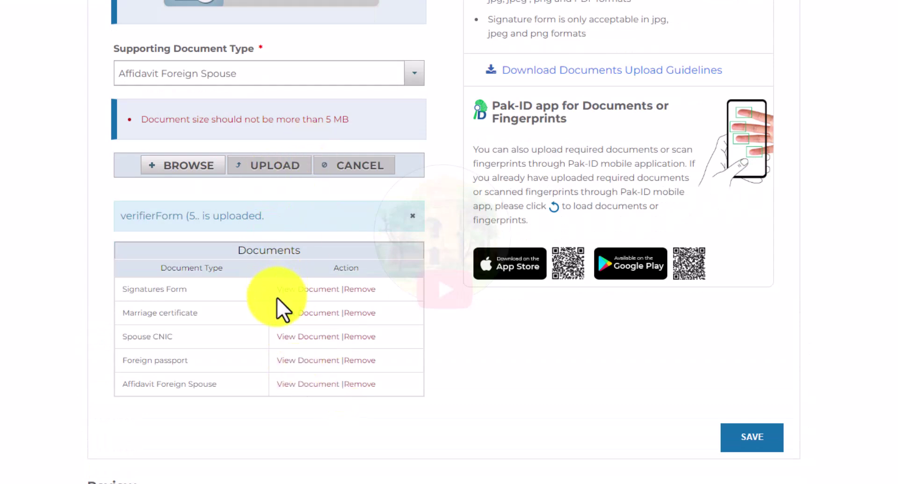
scroll(276, 298, "down", 2)
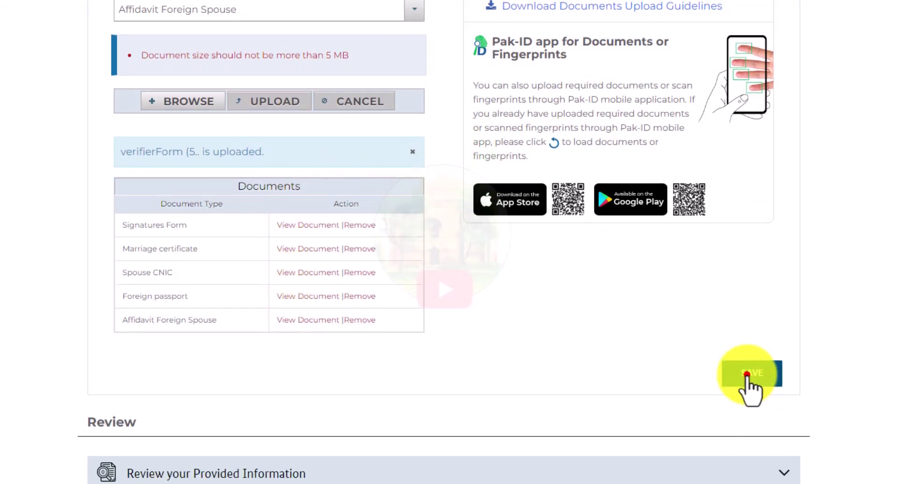
left_click(746, 374)
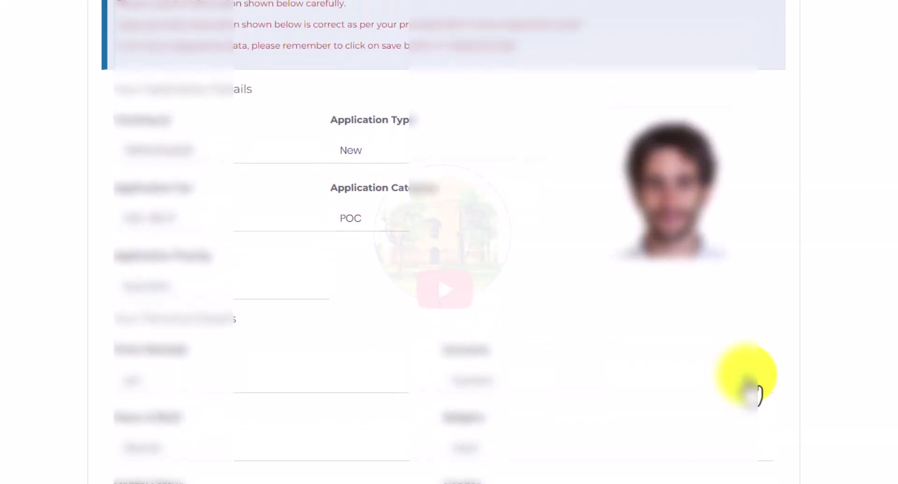
Step: Tick each of the five Declarations checkboxes, then save the application
scroll(749, 388, "up", 1)
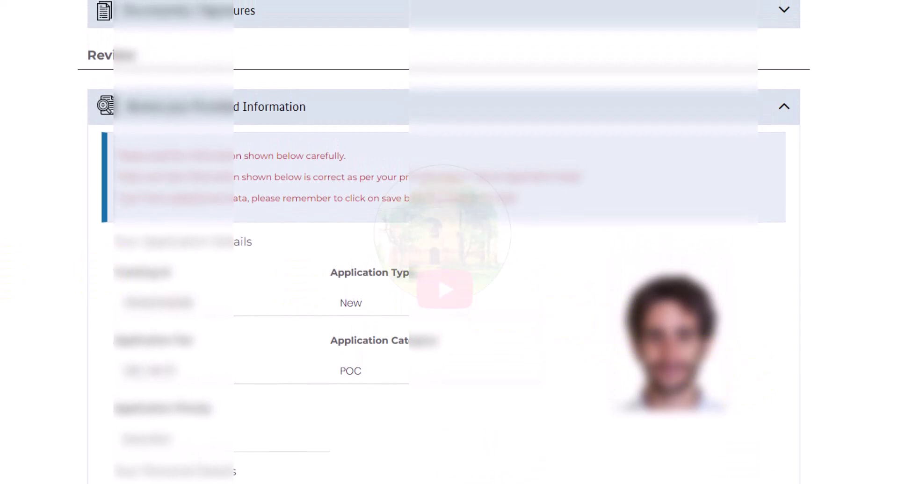
scroll(444, 242, "down", 15)
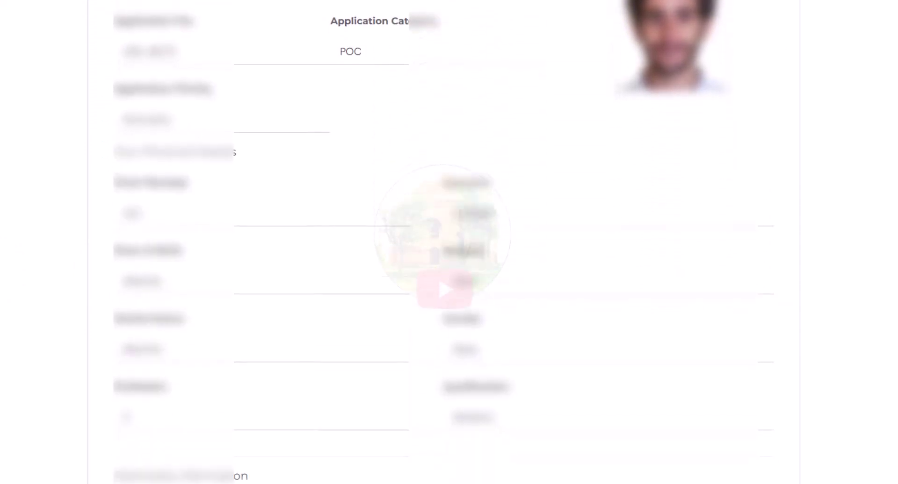
scroll(444, 242, "down", 20)
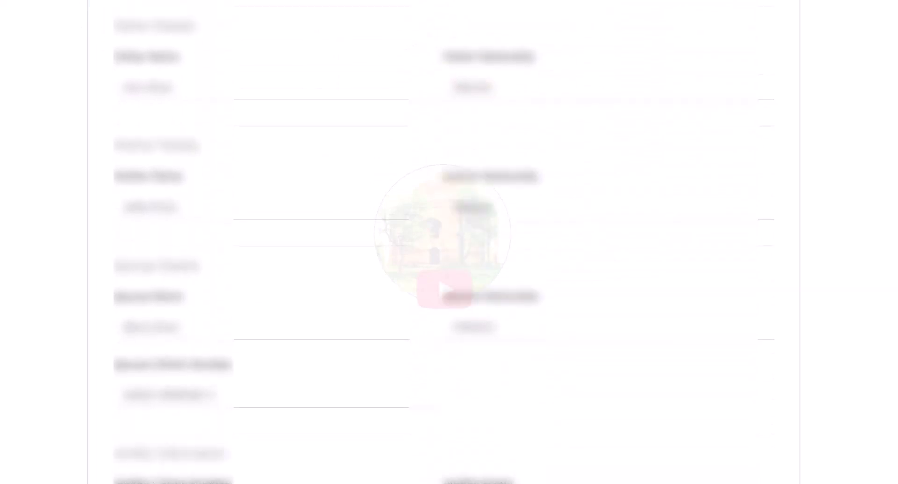
scroll(445, 242, "down", 8)
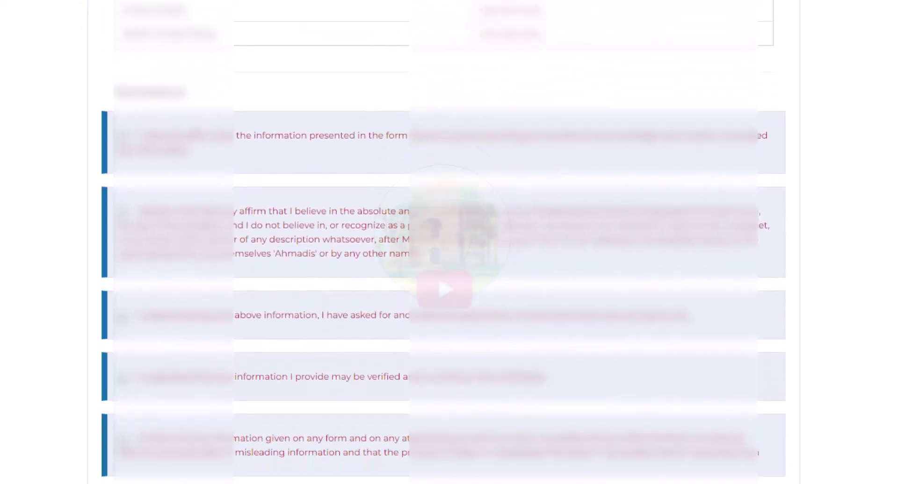
scroll(45, 131, "down", 2)
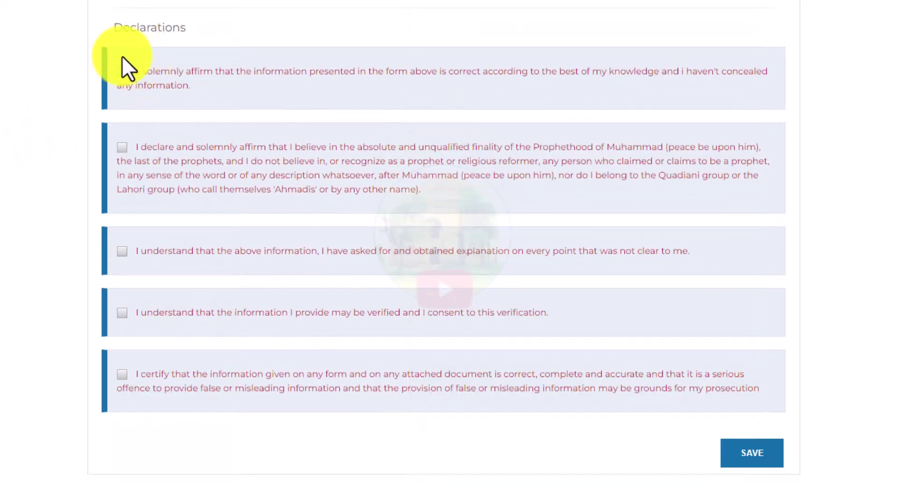
left_click(122, 72)
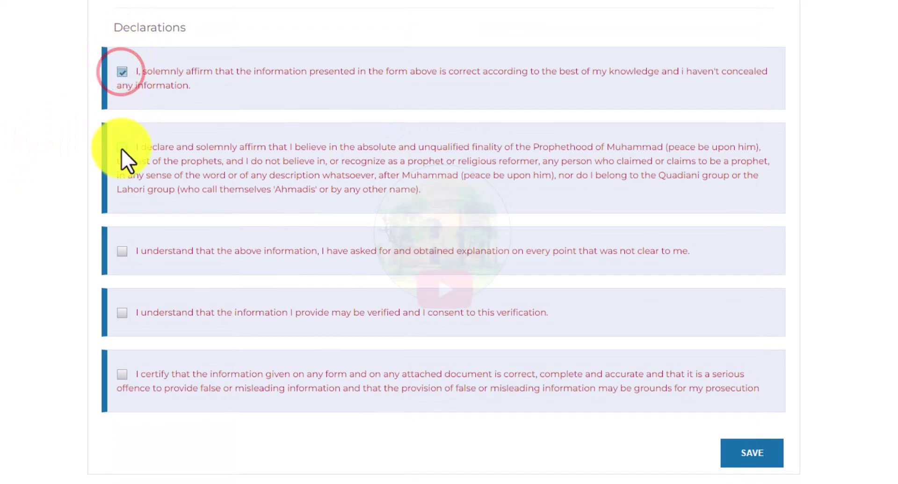
left_click(122, 251)
left_click(122, 313)
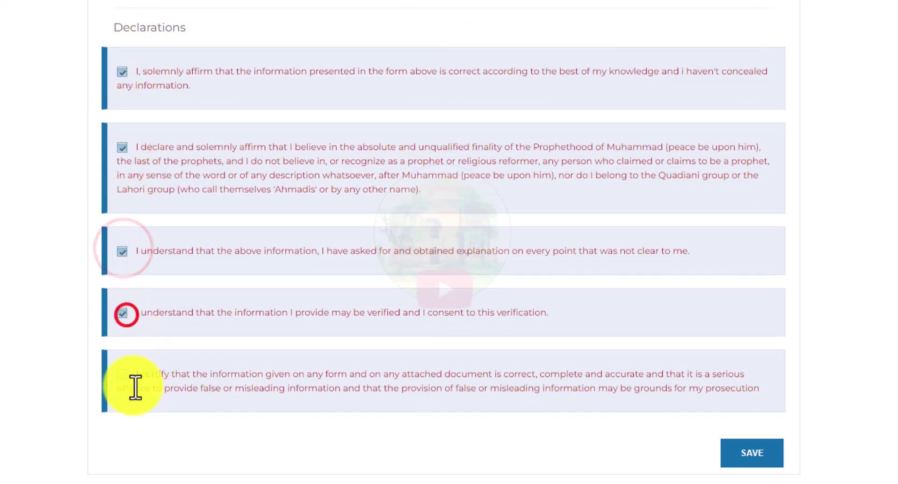
left_click(126, 379)
scroll(771, 415, "down", 2)
left_click(749, 389)
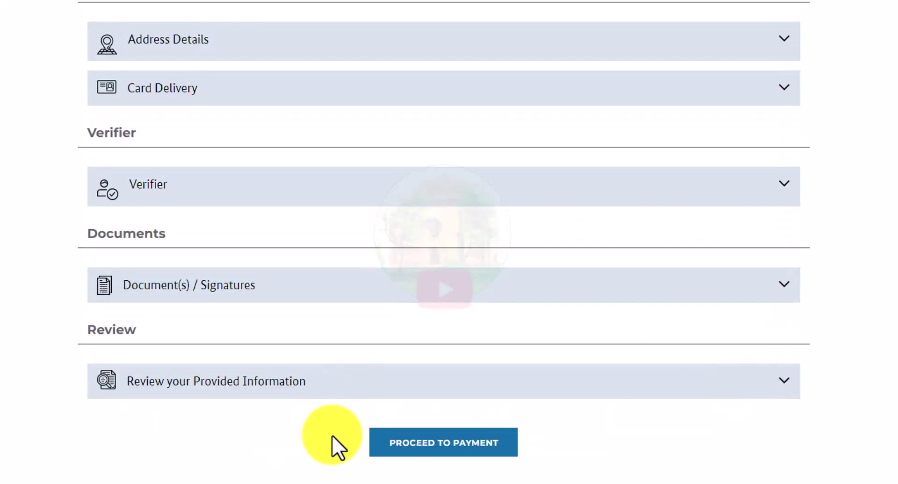
Step: Proceed to payment for the USD 218.75 fee, accept the Payment Terms and Conditions, and continue
left_click(435, 441)
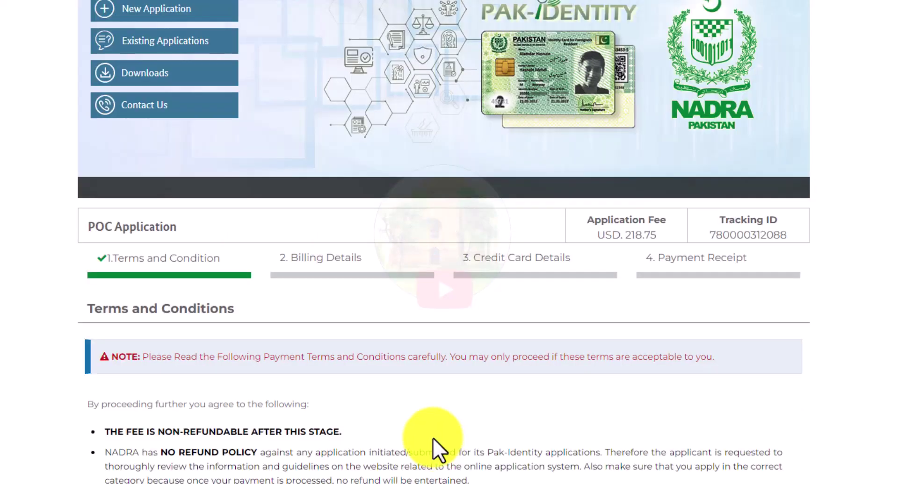
scroll(421, 439, "down", 5)
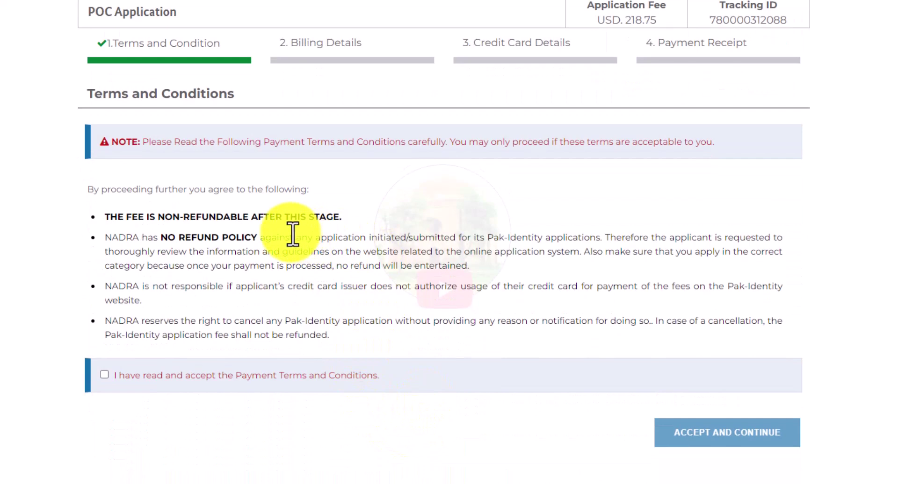
left_click(105, 375)
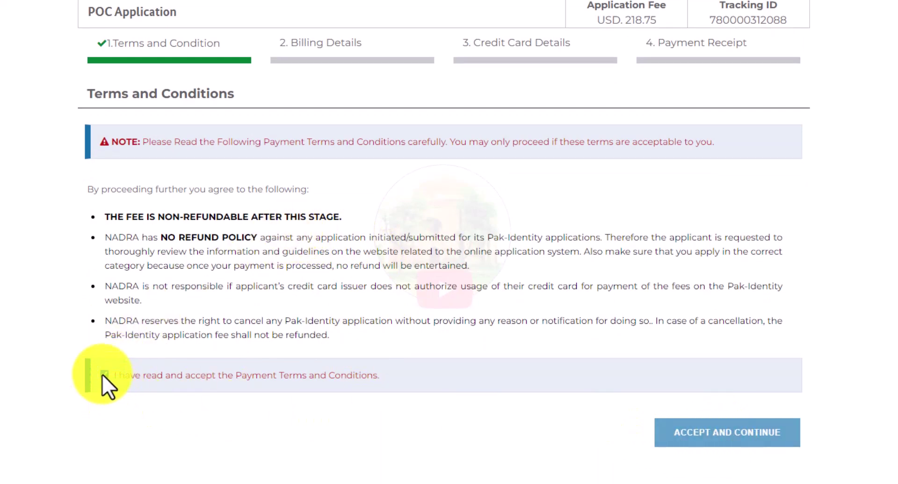
left_click(566, 426)
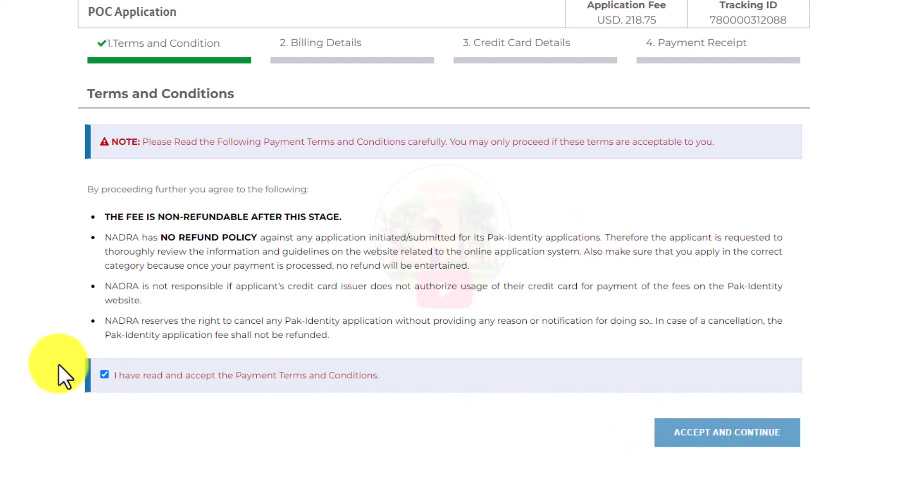
left_click(703, 429)
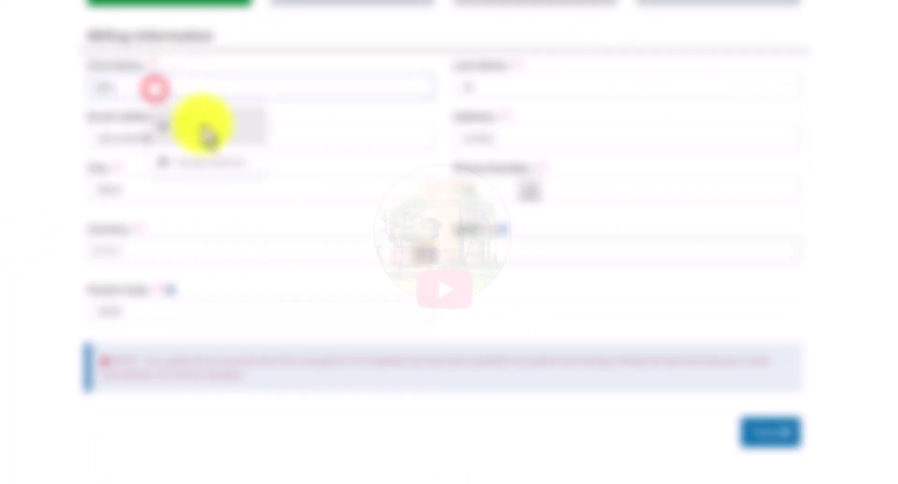
Step: Autofill the billing form from saved details, choose the billing state, and fill the postal code
left_click(205, 126)
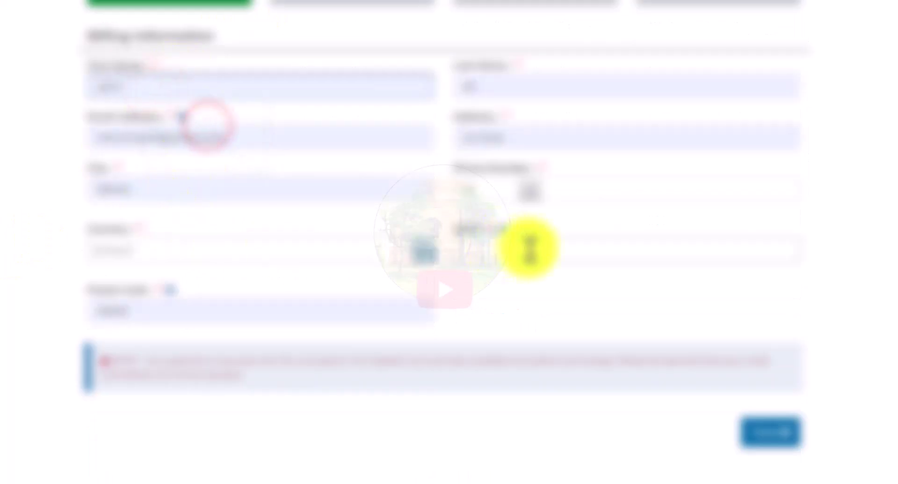
left_click(527, 253)
left_click(524, 292)
left_click(140, 313)
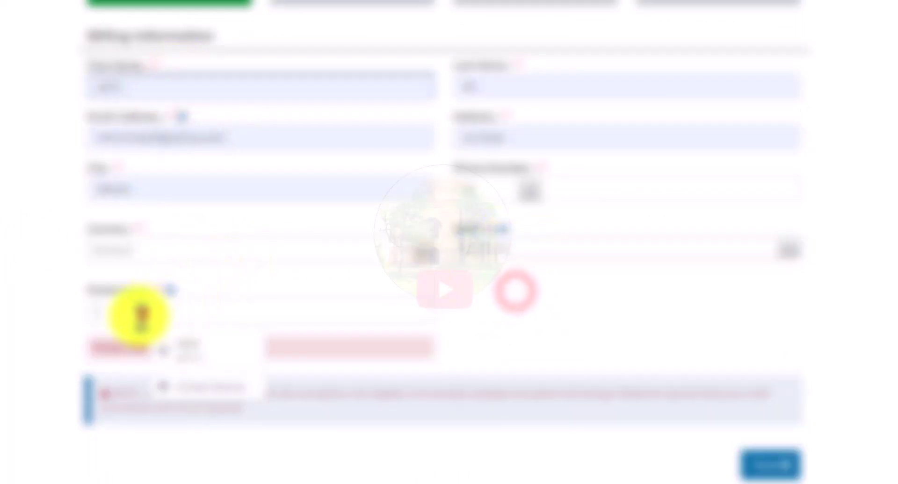
left_click(185, 349)
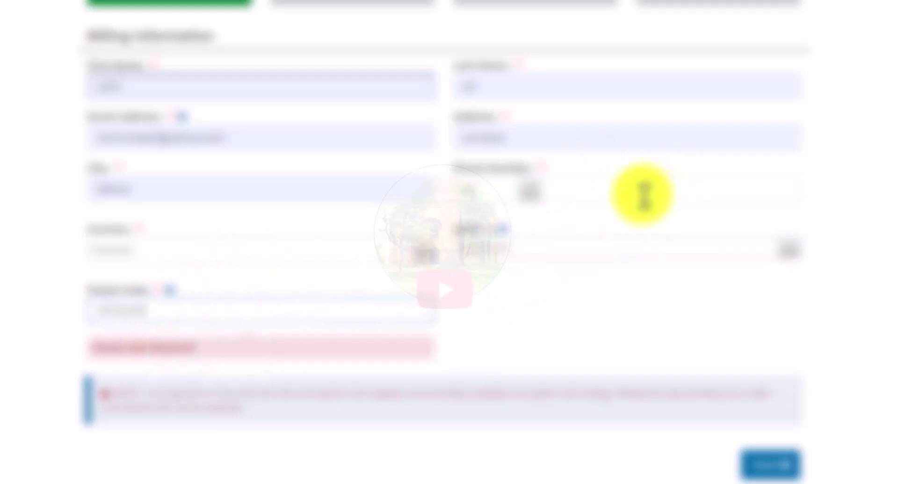
double_click(197, 309)
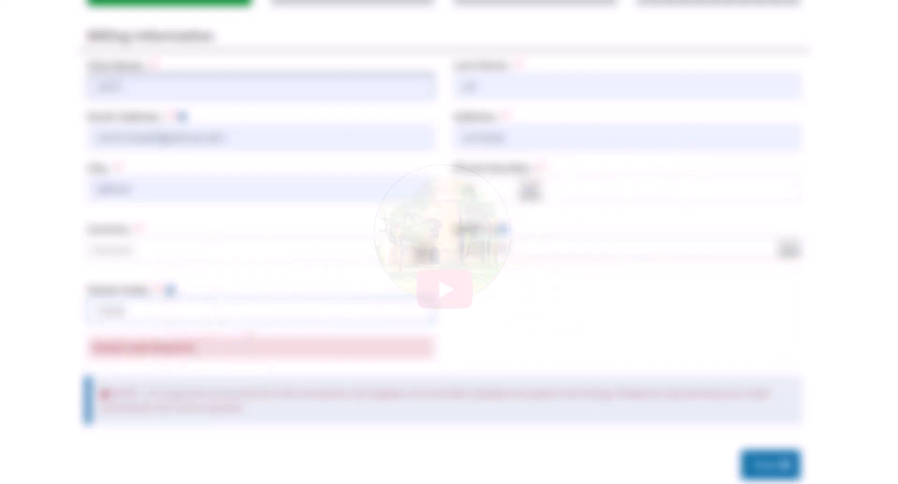
left_click(610, 194)
Step: Fill the phone number, continue to the next payment step, and decline saving browser details
left_click(625, 226)
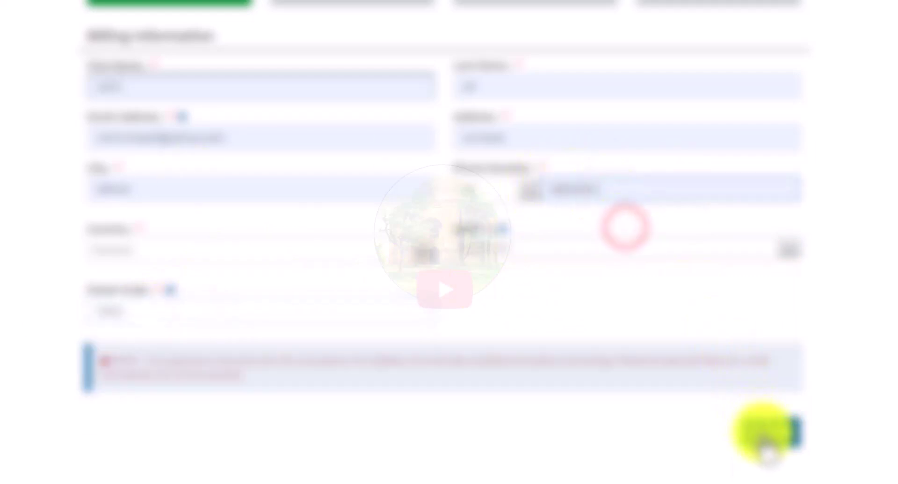
left_click(765, 430)
left_click(847, 123)
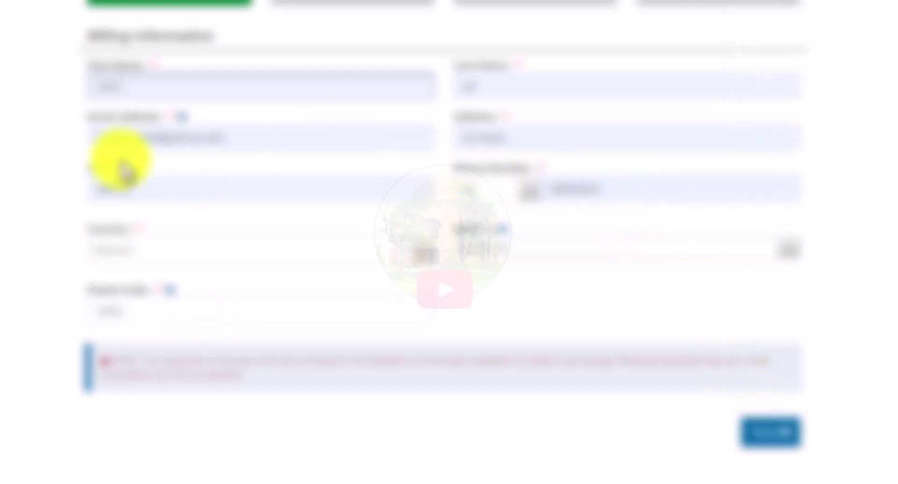